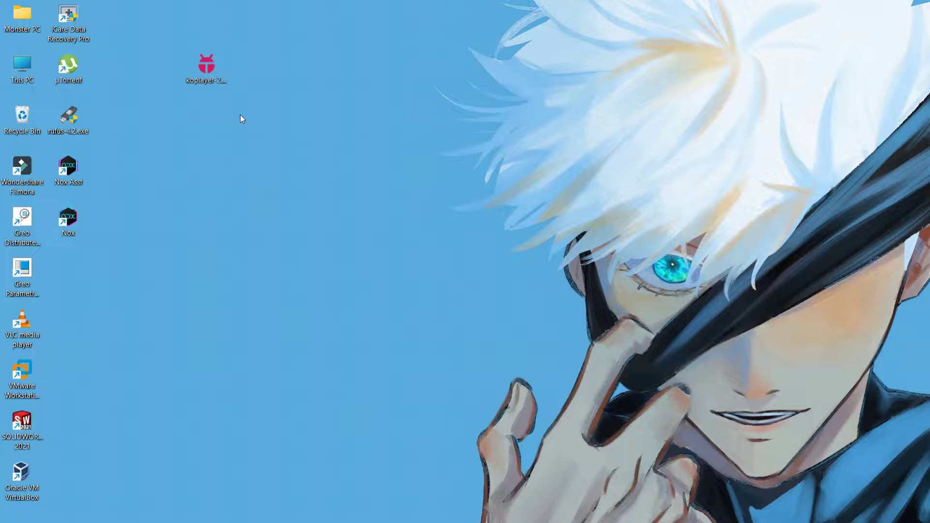
Start the koplayer installer from the desktop with English as the setup language and accept the license agreement
left_click(213, 73)
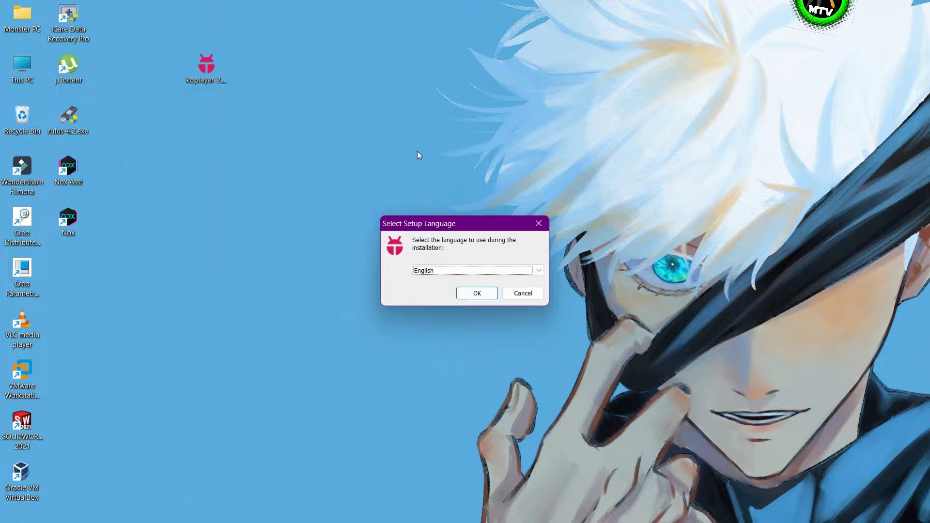
left_click(476, 294)
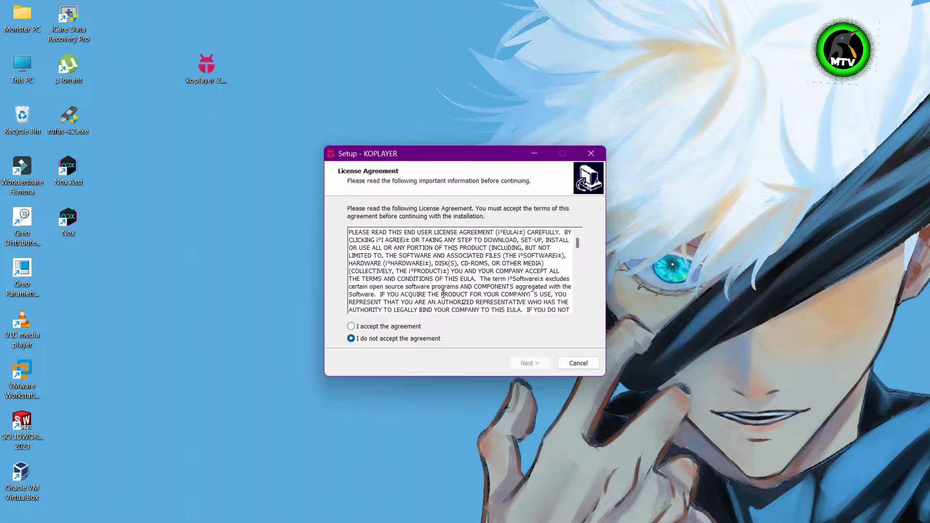
left_click(352, 326)
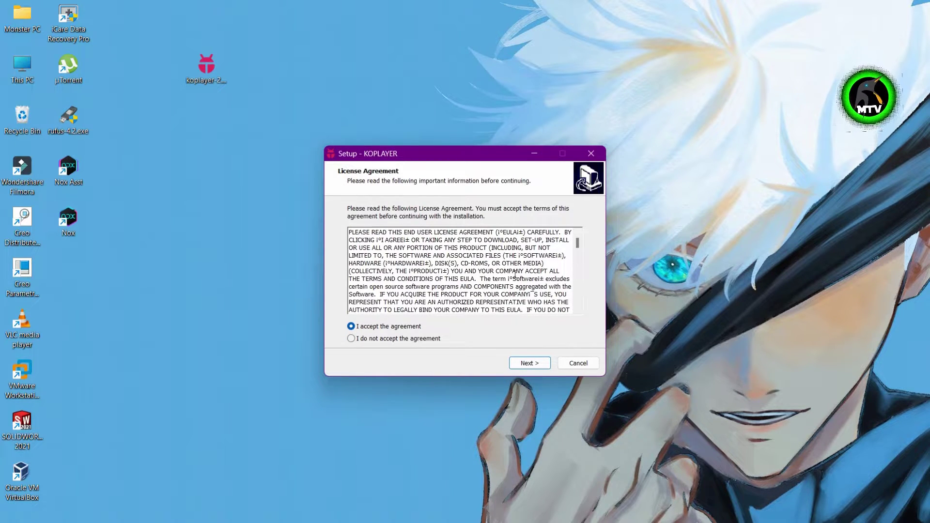
left_click(528, 364)
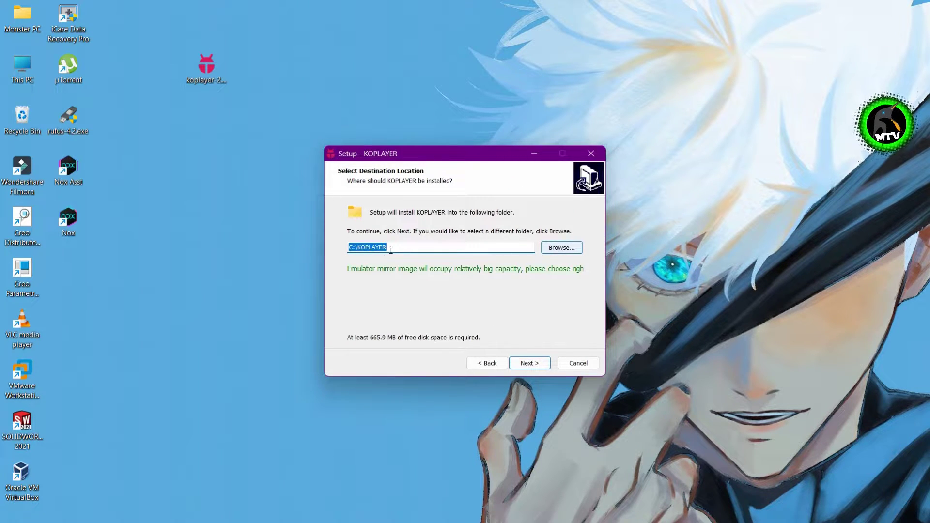
Install KOPLAYER into C:\KOPLAYER and finish the setup without running the program
left_click(550, 249)
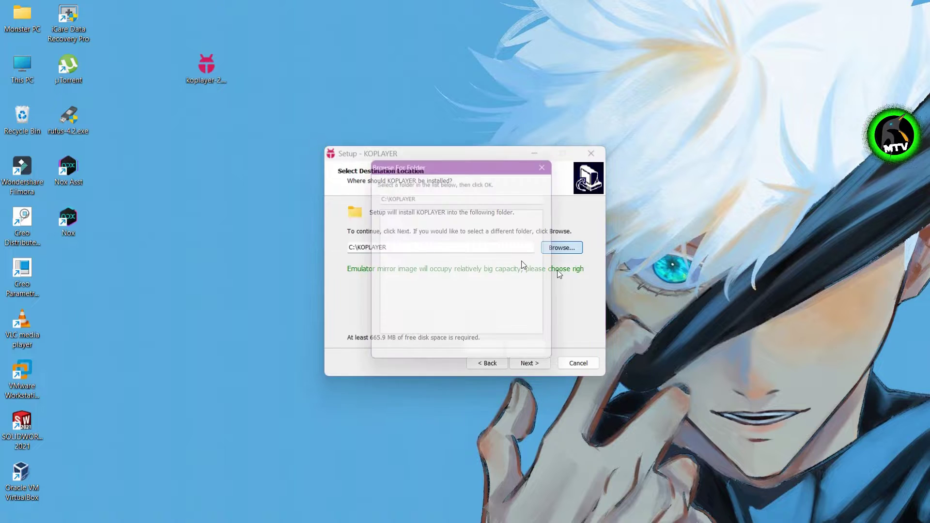
left_click(557, 164)
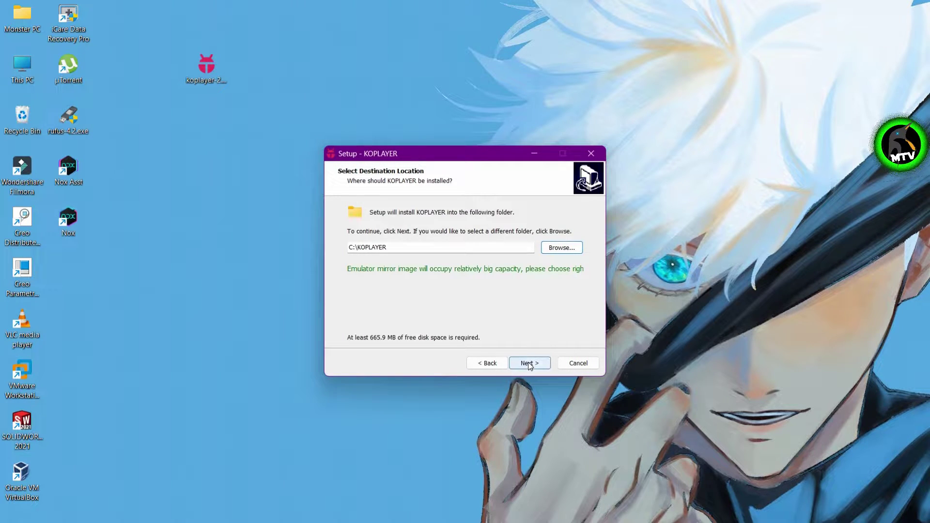
left_click(529, 364)
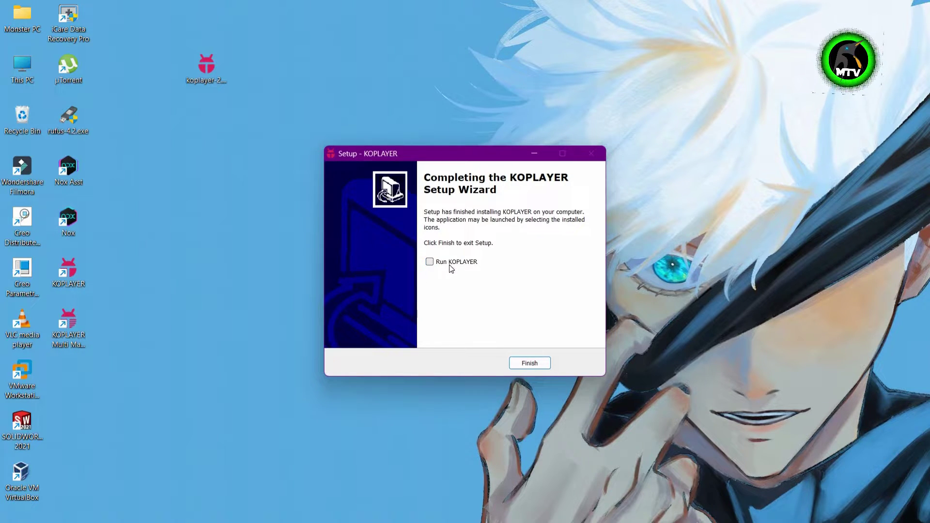
left_click(531, 365)
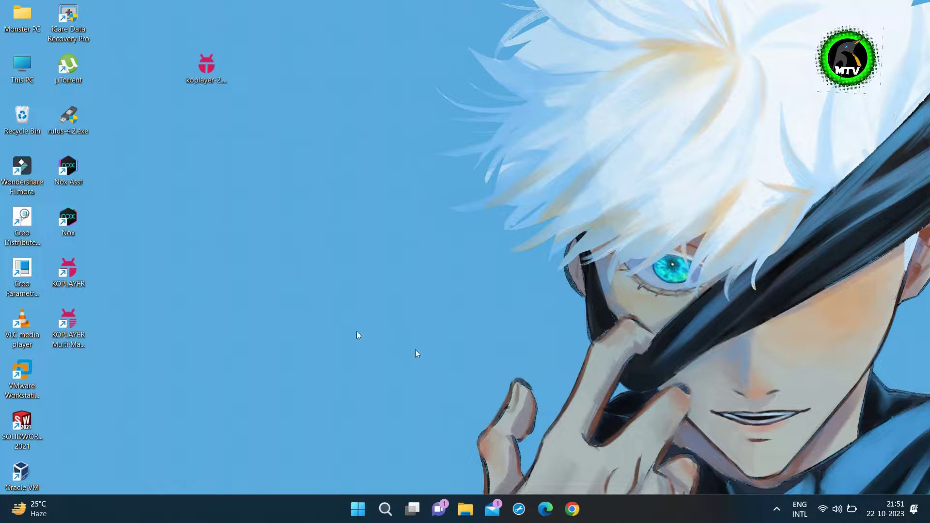
Launch KOPLAYER from the desktop and go through the beginners' guide to its last page
double_click(65, 269)
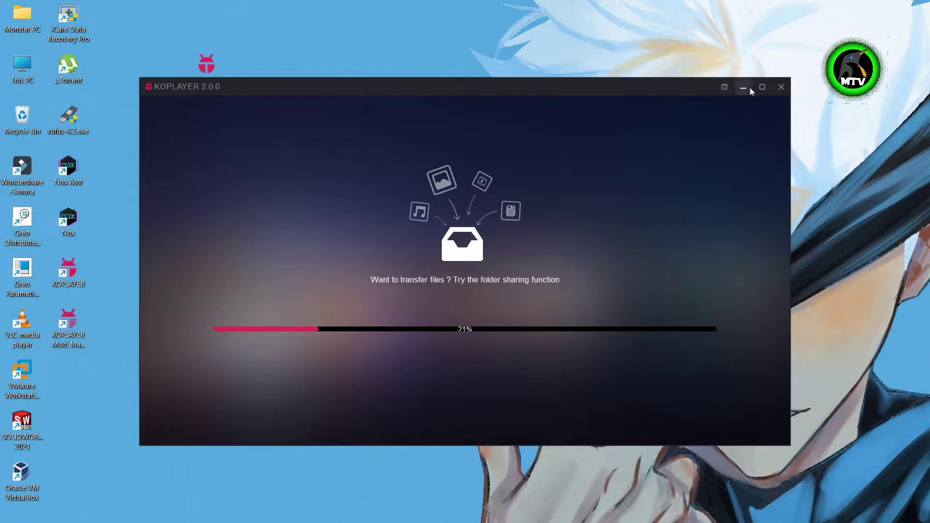
left_click(724, 87)
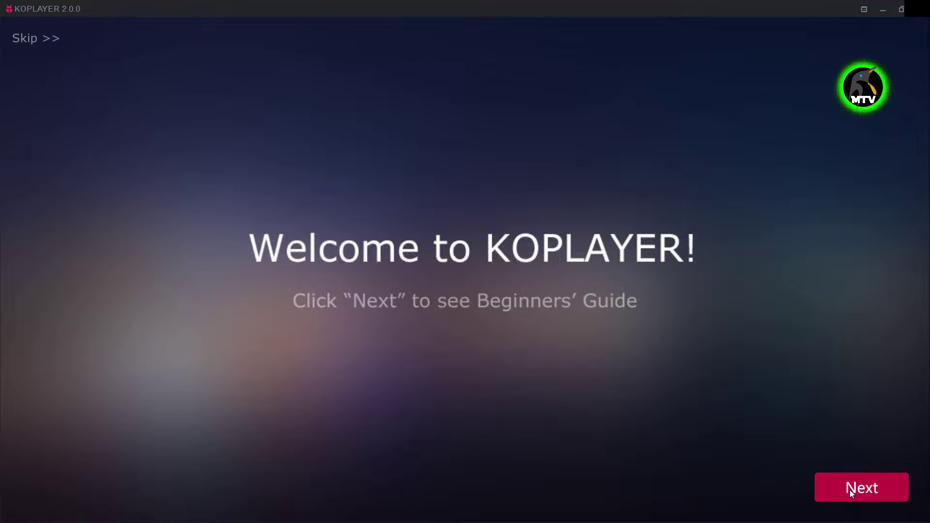
left_click(849, 489)
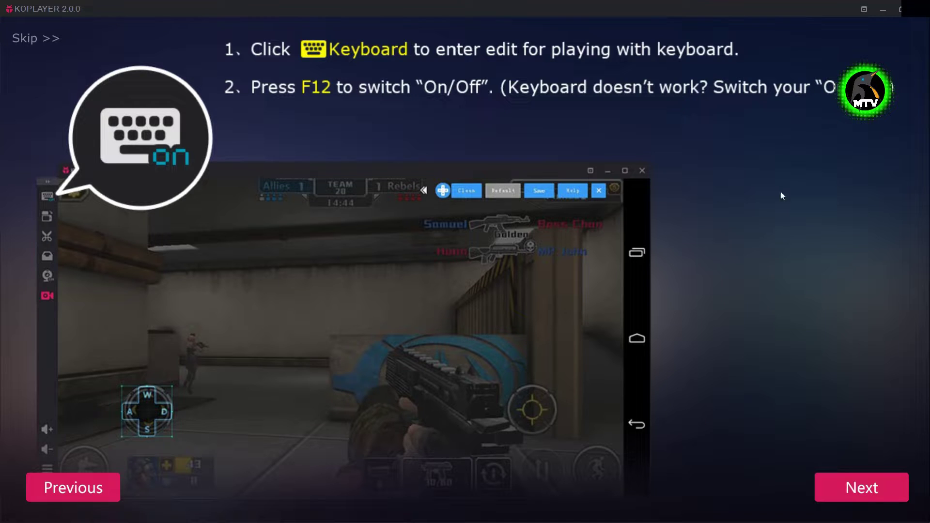
left_click(847, 484)
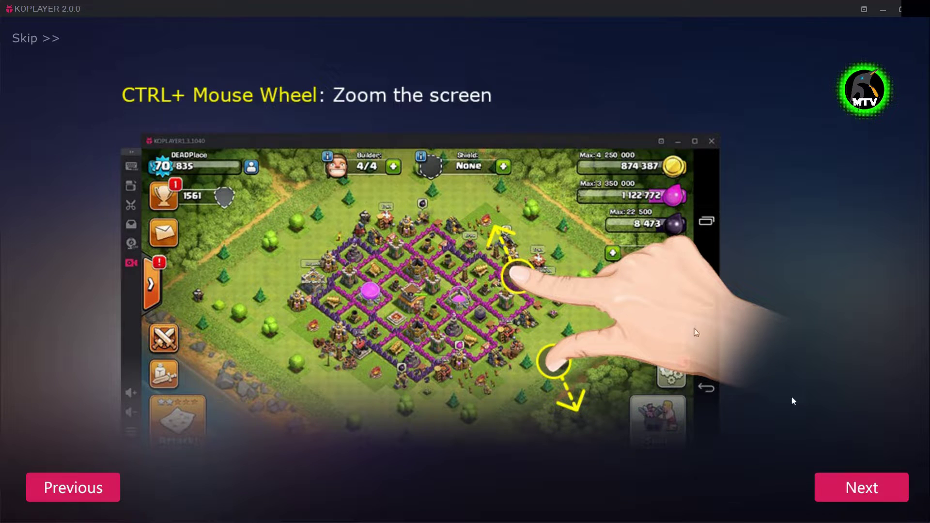
left_click(860, 489)
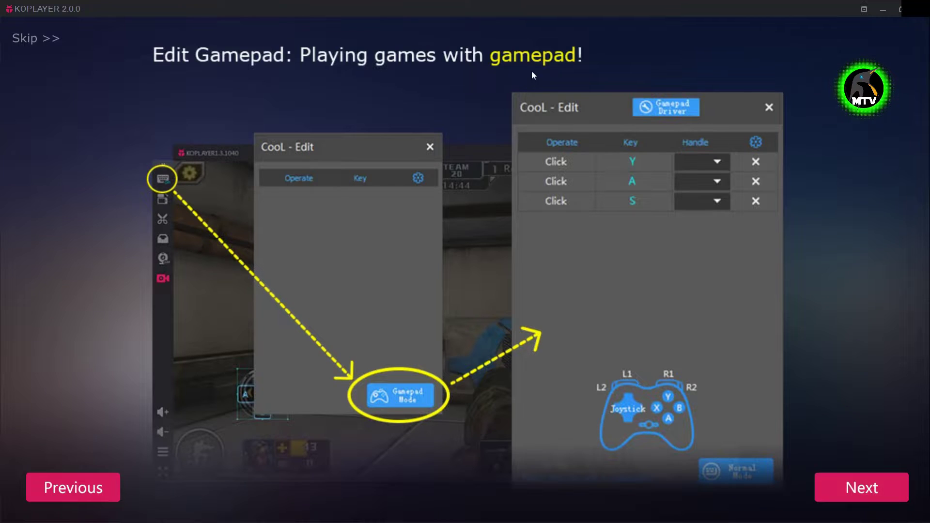
left_click(835, 481)
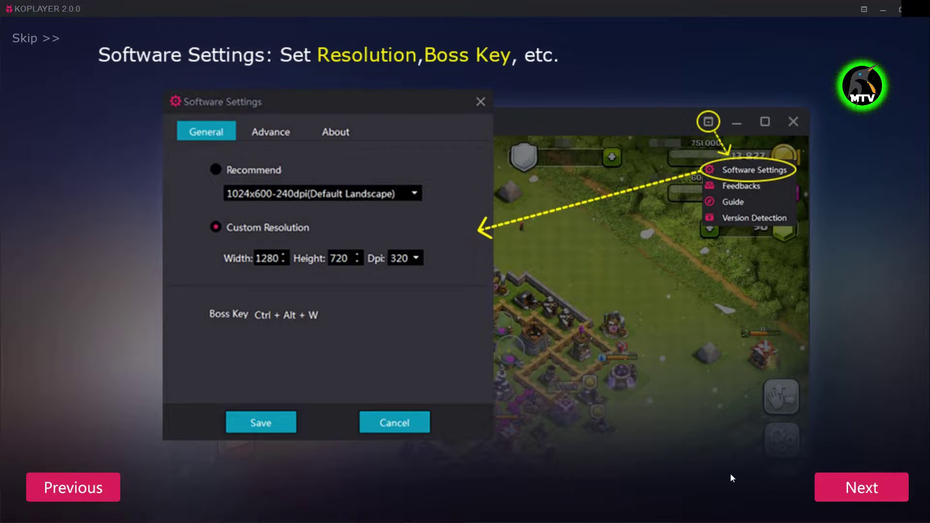
left_click(856, 492)
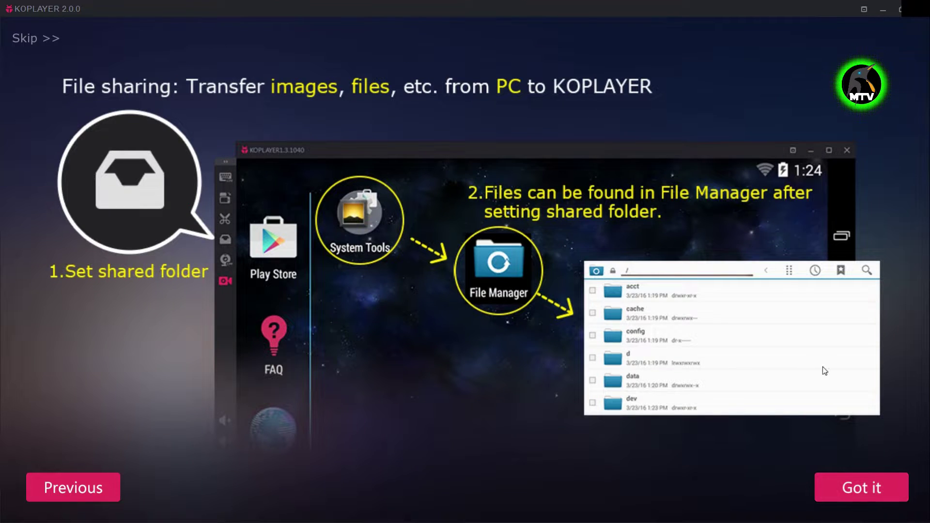
left_click(854, 492)
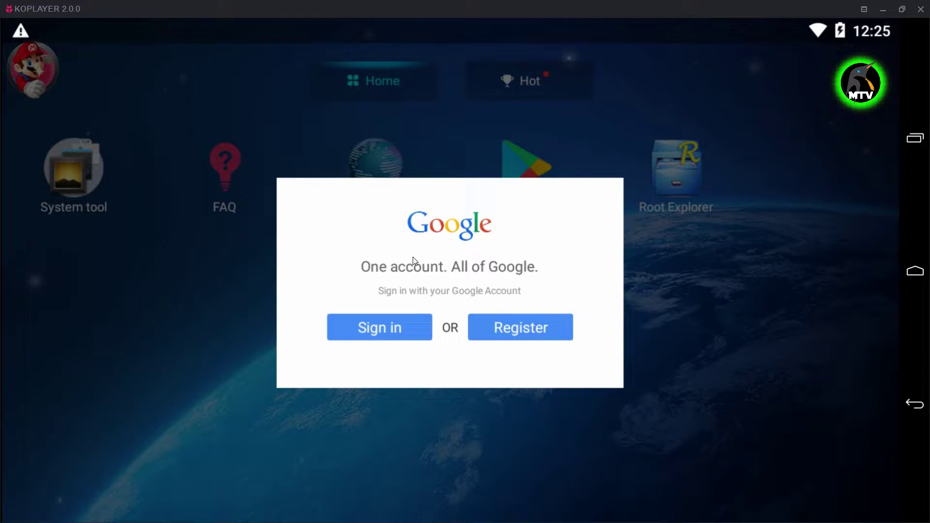
Open the Google account sign-in and return to the emulator's home screen
left_click(379, 326)
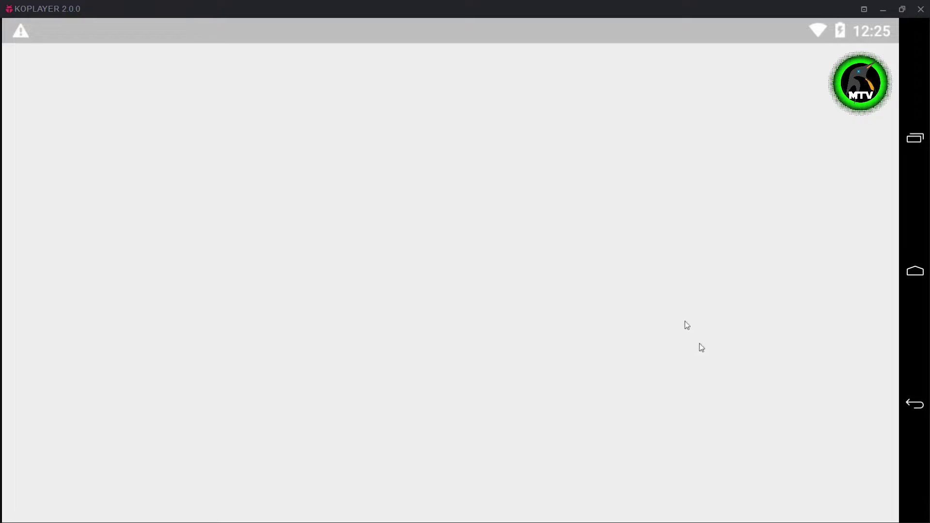
left_click(918, 266)
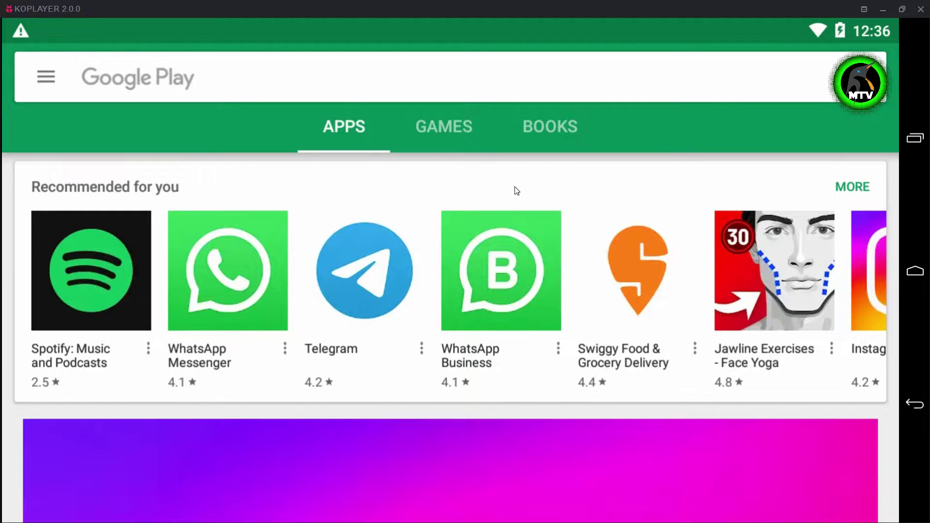
left_click(364, 84)
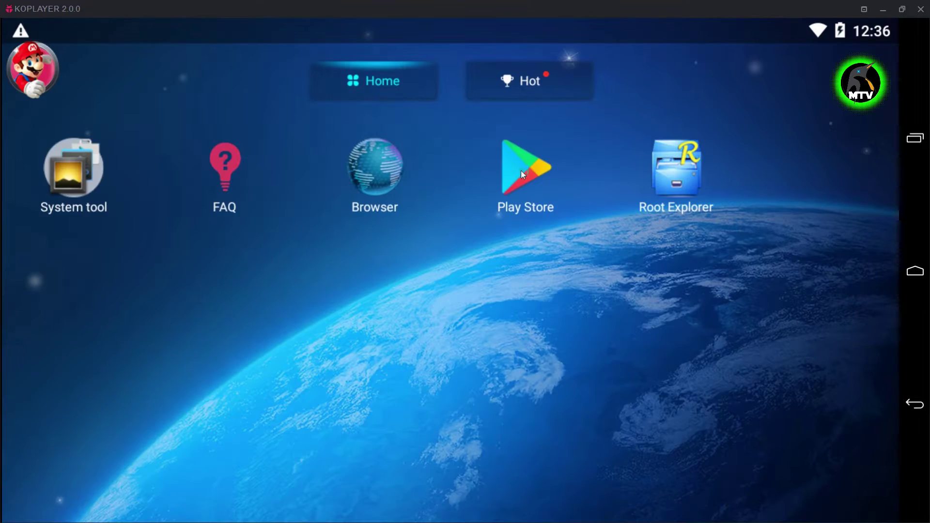
Open the Play Store and try to update Google Play services
left_click(521, 170)
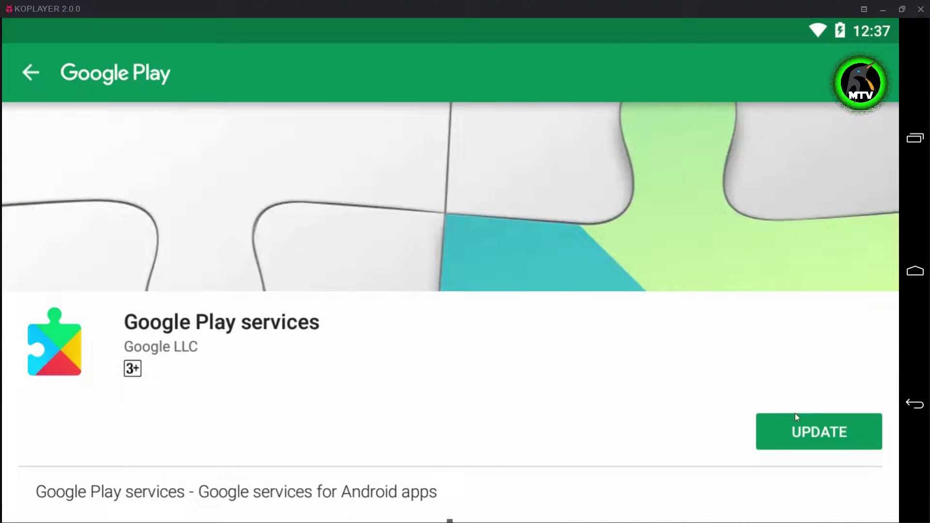
left_click(796, 432)
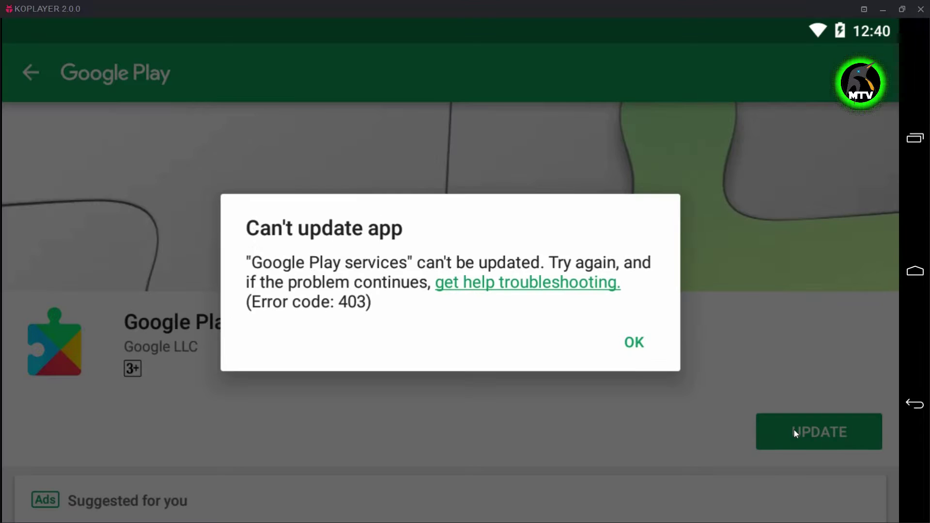
left_click(799, 430)
left_click(803, 428)
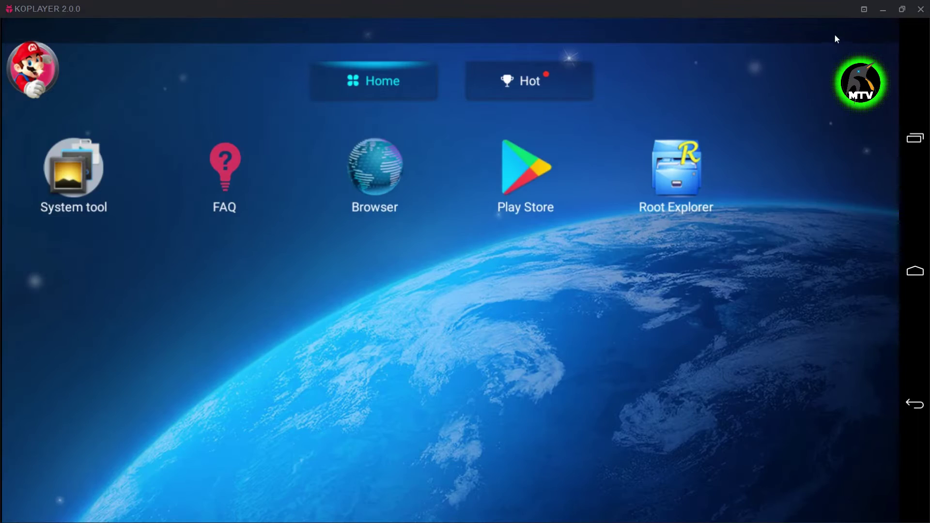
Check the installation progress in the Android notifications, close them and reopen the Play Store
left_click_drag(834, 34, 772, 305)
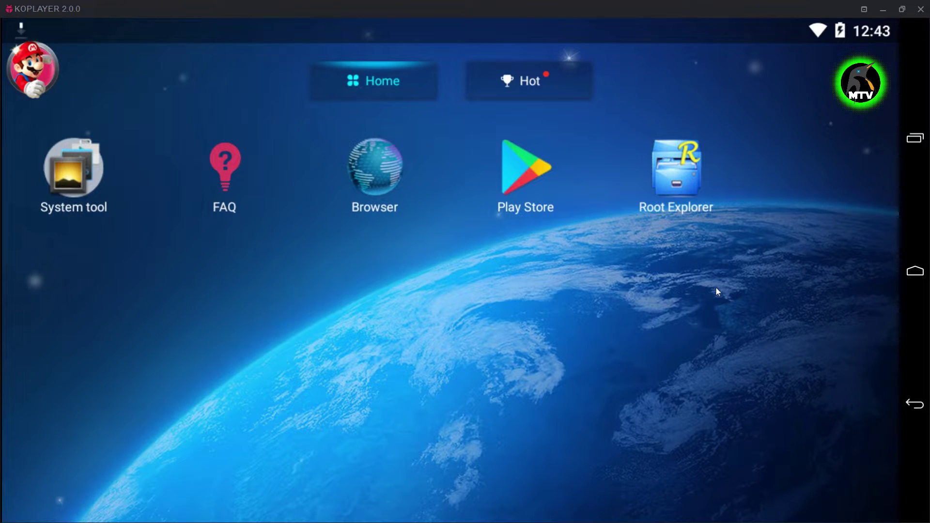
left_click_drag(265, 22, 265, 341)
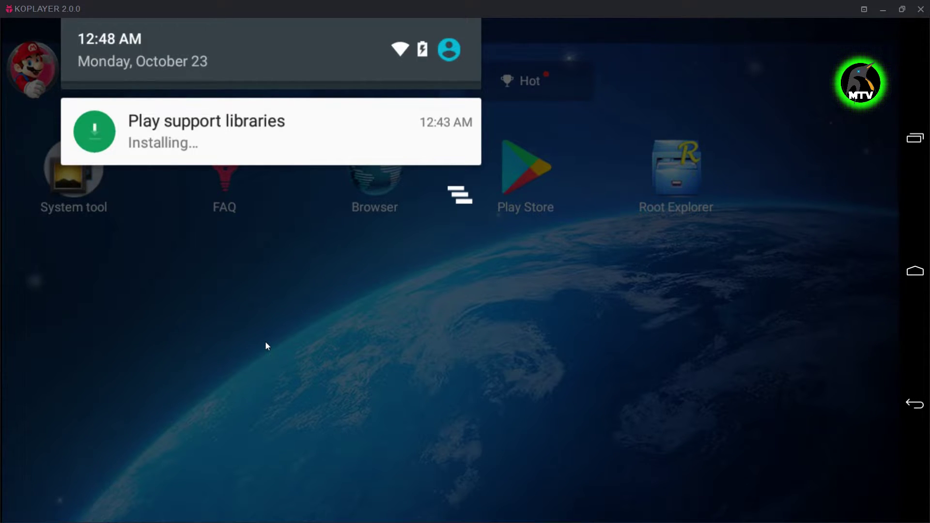
left_click(266, 345)
left_click(512, 175)
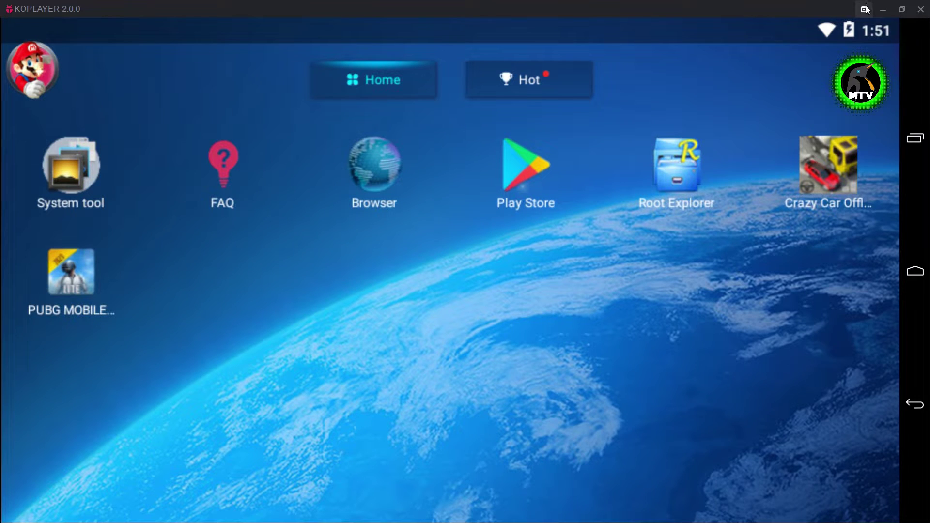
Open KOPLAYER's software settings and set the custom resolution to 1280 width, 720 height and 240 dpi
left_click(865, 10)
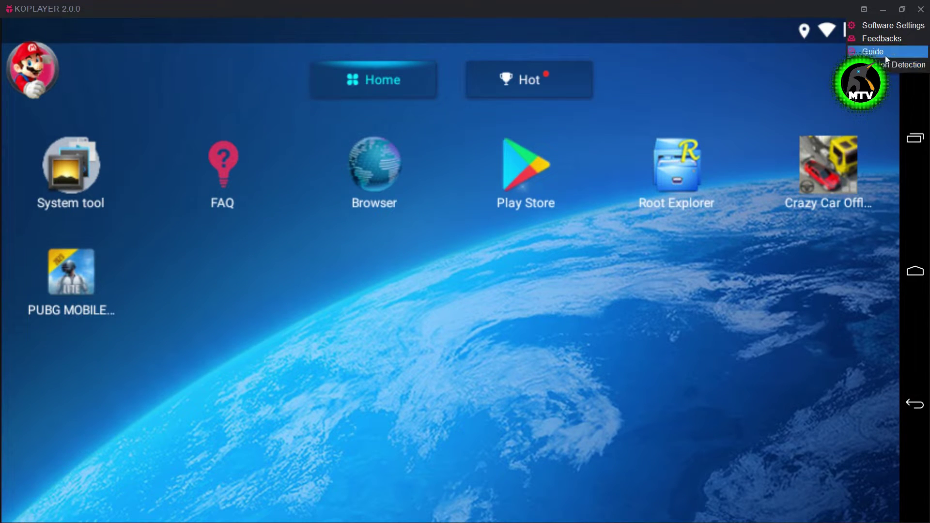
left_click(890, 24)
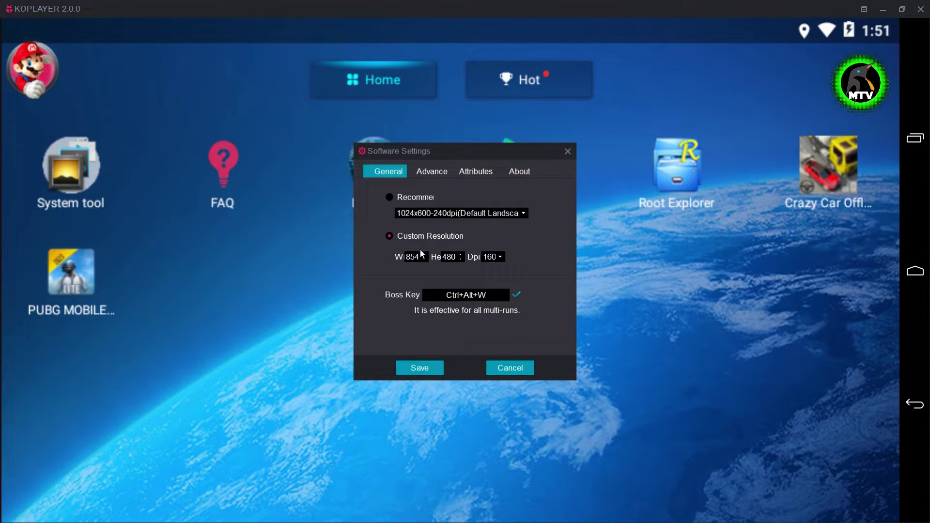
left_click_drag(420, 257, 401, 259)
type("1280")
double_click(443, 257)
type("720")
left_click(411, 257)
key("Home")
left_click(502, 258)
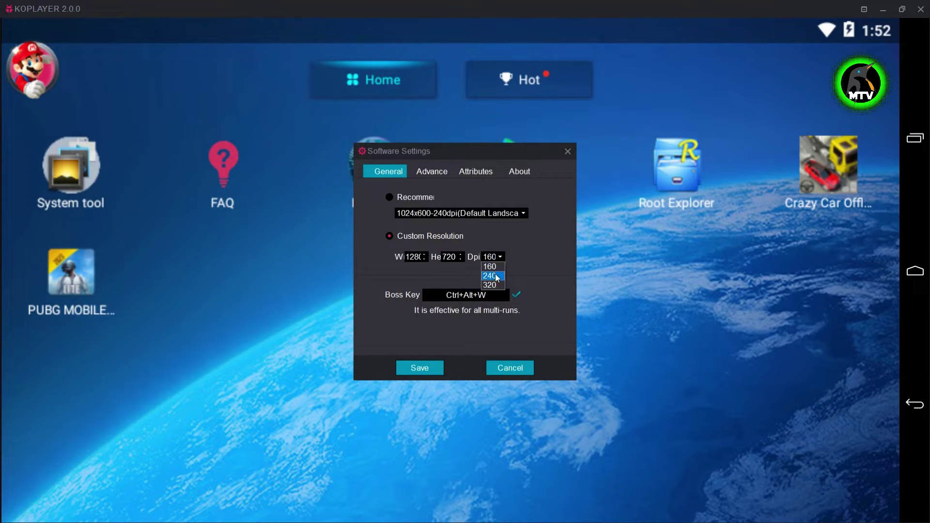
left_click(495, 276)
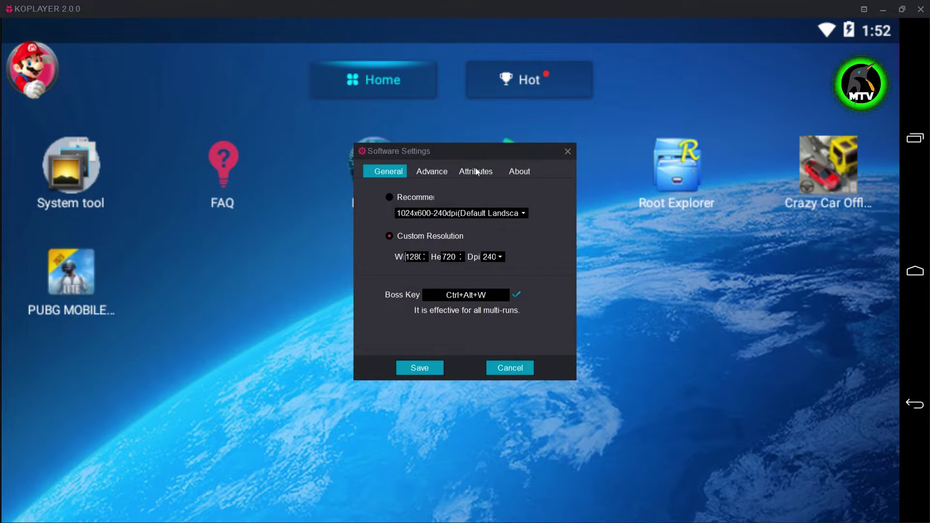
Enable customized memory and CPU cores in the advanced settings and set the rendering mode to Compatible(Plus)
left_click(443, 171)
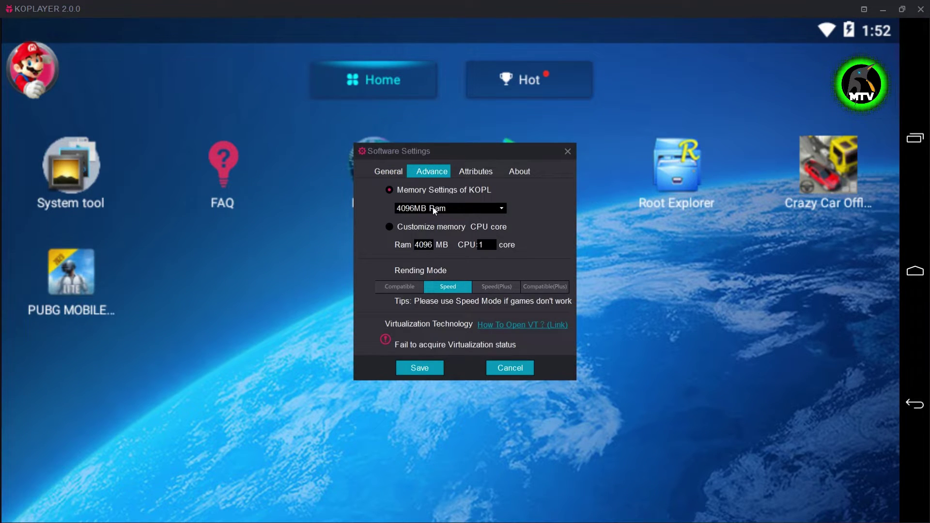
left_click(393, 228)
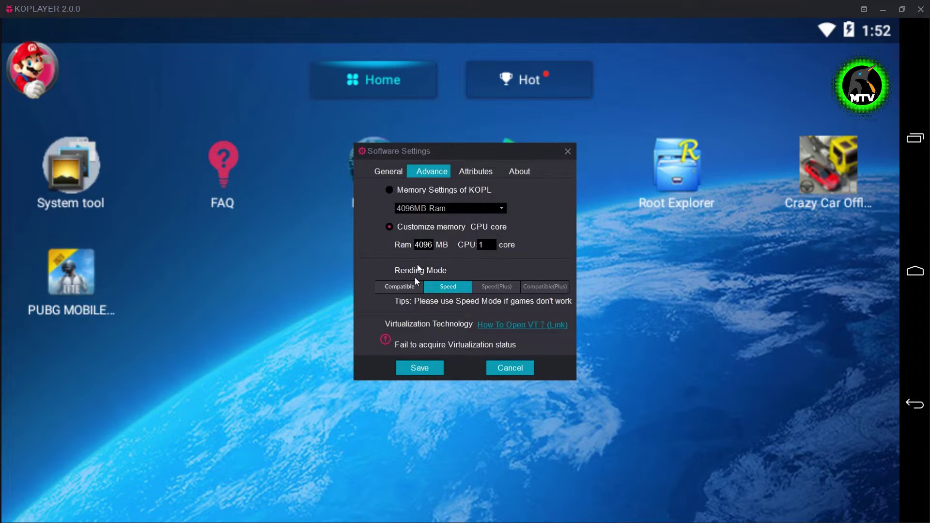
left_click(545, 284)
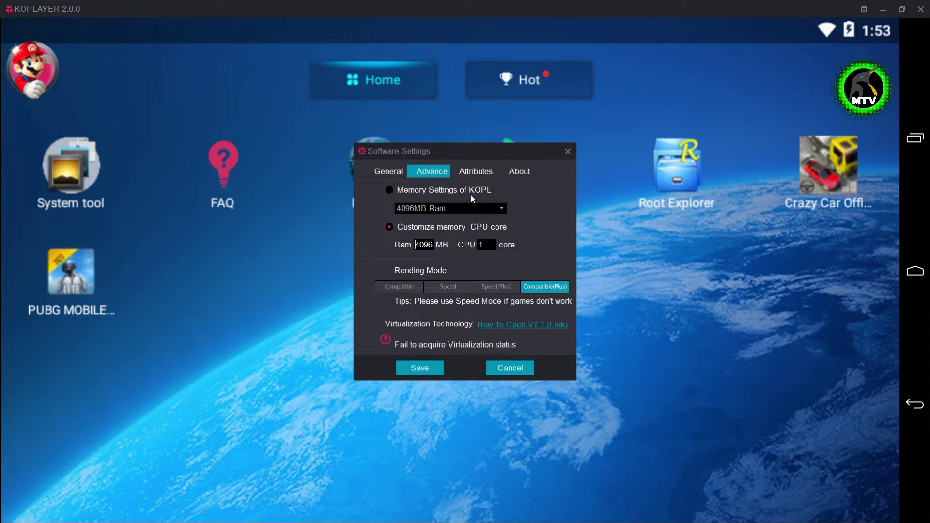
Review the device attributes and version information, and save the software settings
left_click(466, 172)
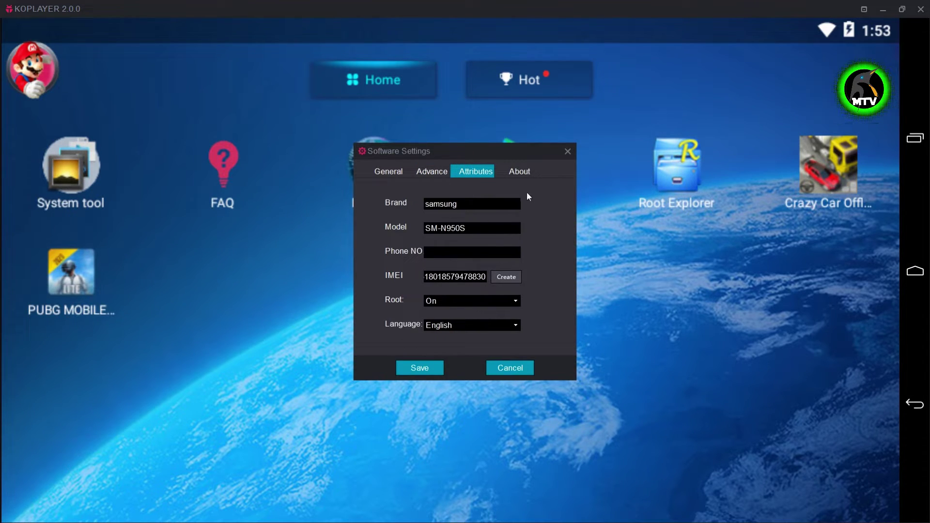
left_click(518, 176)
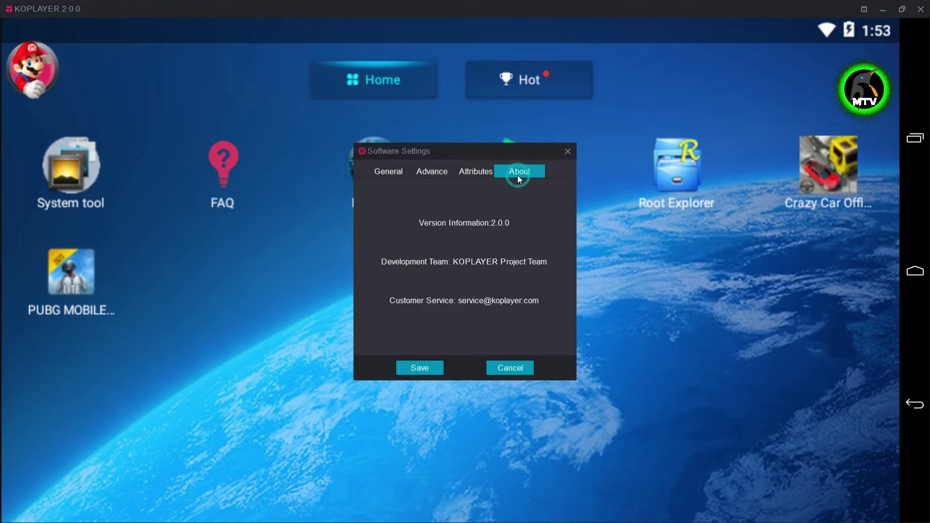
left_click(429, 367)
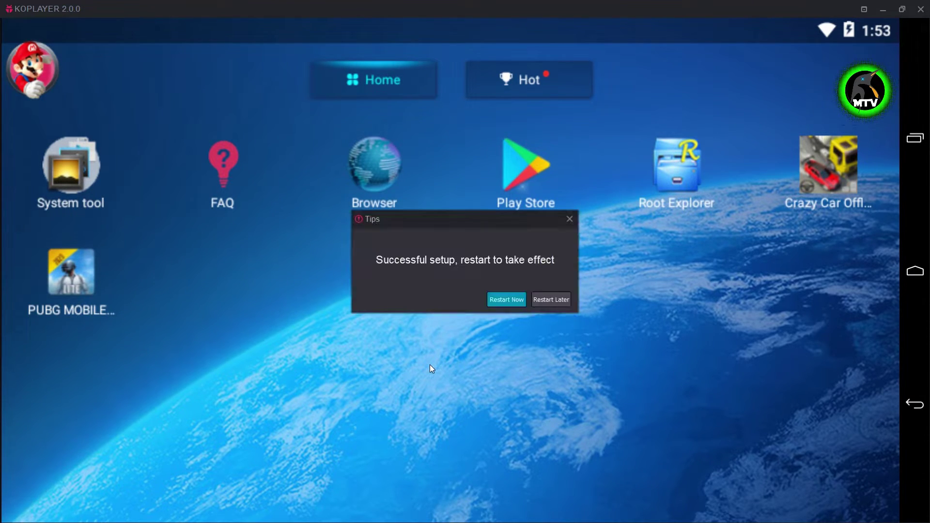
Restart and maximize the emulator to apply the saved settings, and check the apps in the System tool folder
left_click(503, 306)
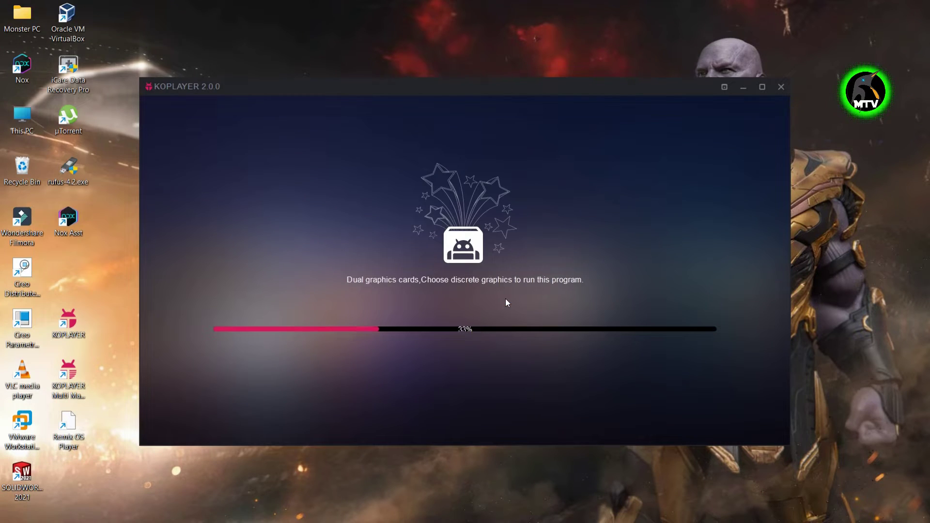
left_click(764, 85)
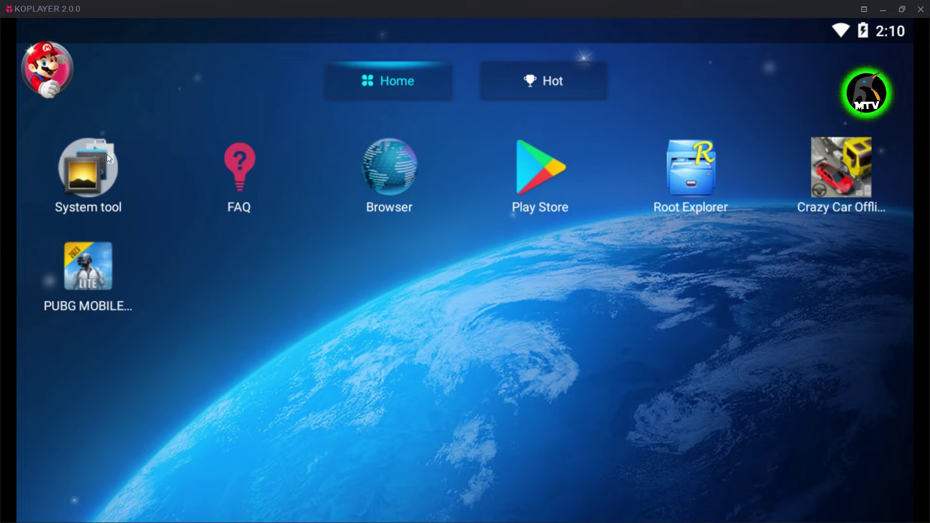
left_click(99, 159)
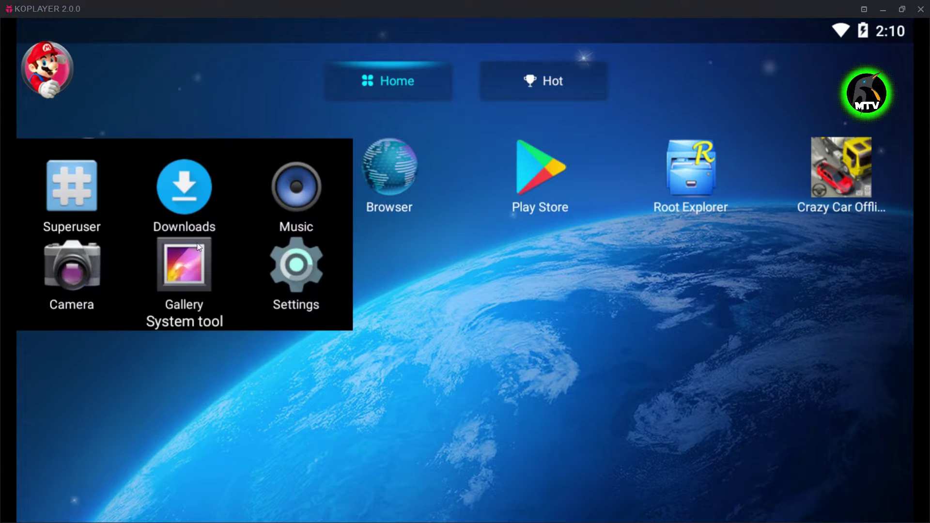
left_click(406, 285)
Open the Free Fire store listing from the browser's Google results and search the Play Store for free fire
left_click(389, 189)
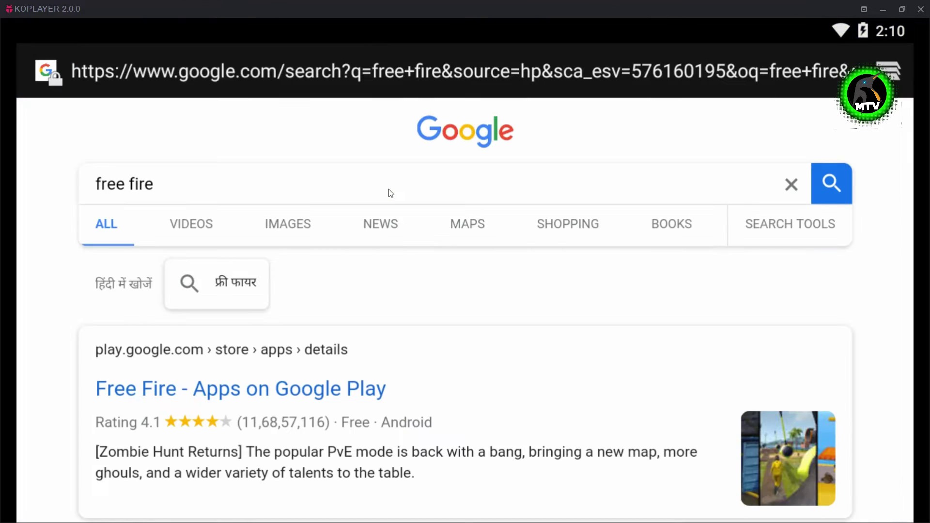
left_click(258, 364)
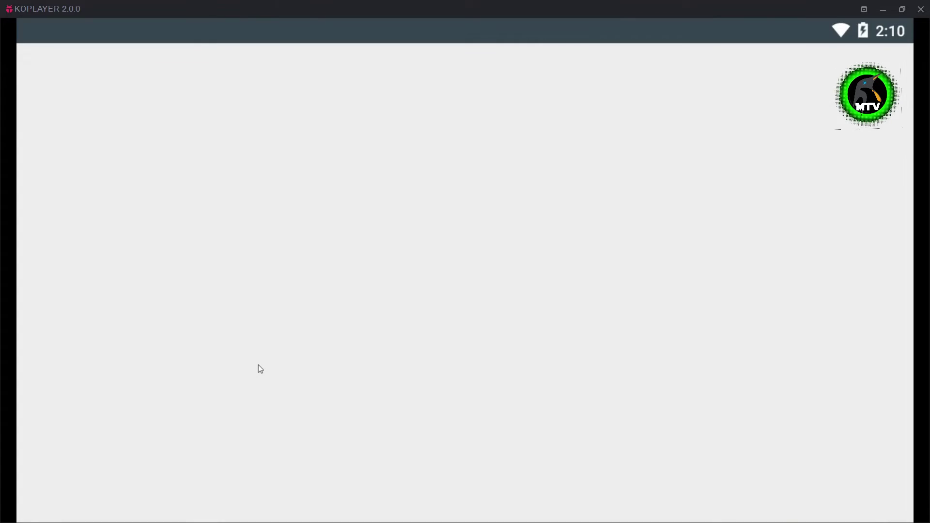
left_click(897, 71)
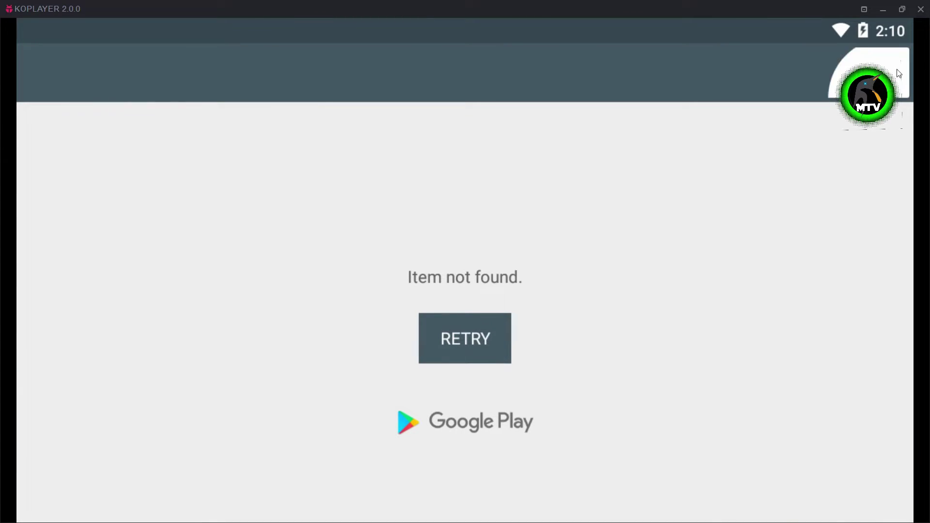
left_click(237, 118)
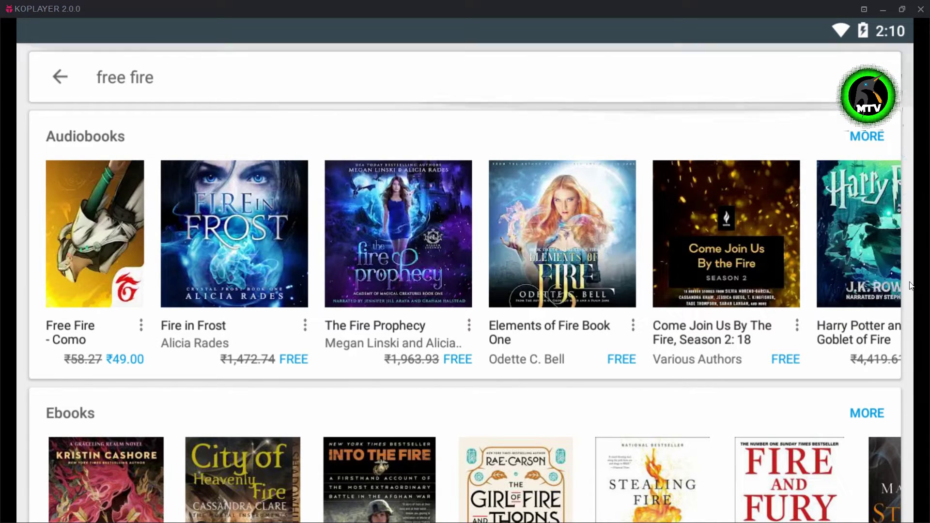
Examine the Play Store's free fire results, browsing through the Audiobooks and Ebooks rows for the game
key("Down")
key("Down")
key("Down")
key("Up")
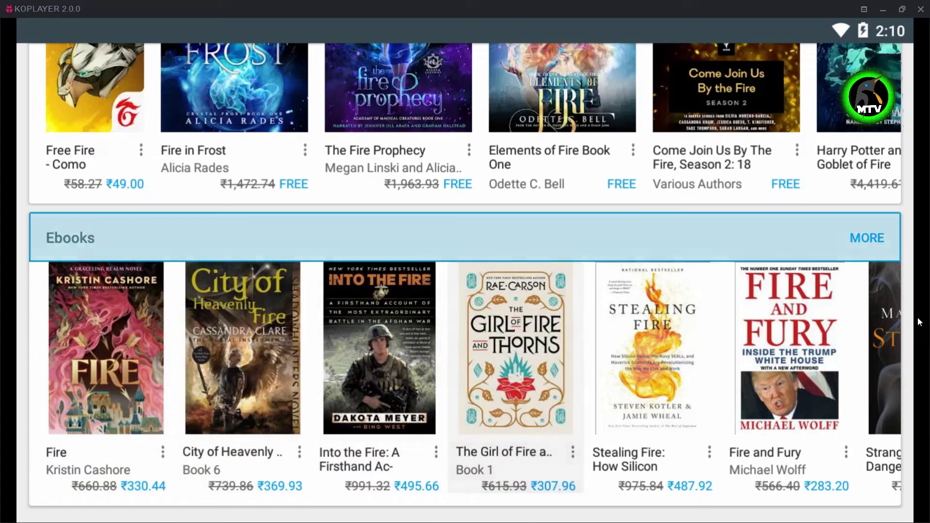
key("Up")
key("Left")
key("Left")
key("Left")
key("Right")
key("Right")
key("Right")
key("Right")
key("Right")
key("Right")
key("Right")
key("Right")
key("Right")
key("Right")
key("Right")
key("Right")
key("Right")
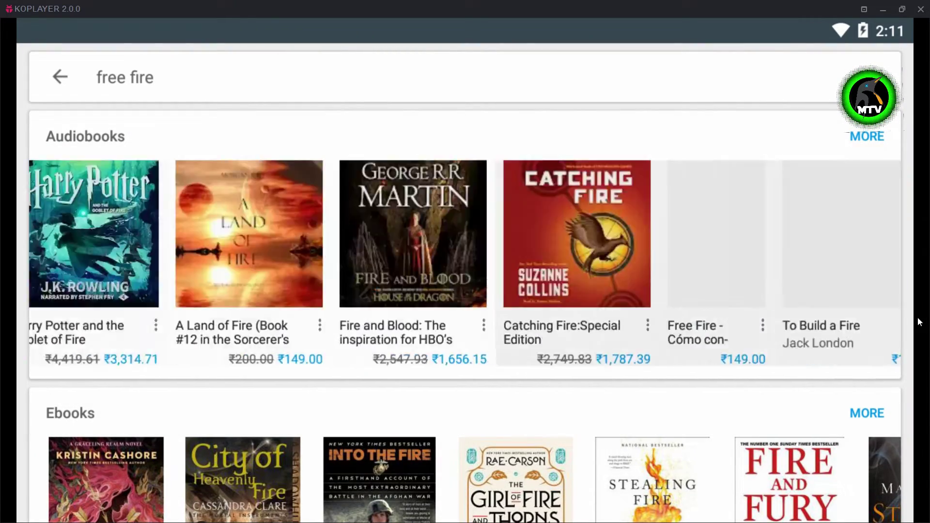
key("Left")
key("Left")
key("Left")
key("Left")
key("Left")
key("Left")
key("Left")
key("Left")
key("Left")
key("Left")
key("Left")
key("Left")
key("Left")
Return to the browser's free fire results and open the Free Fire MAX listing on Google Play
left_click(71, 74)
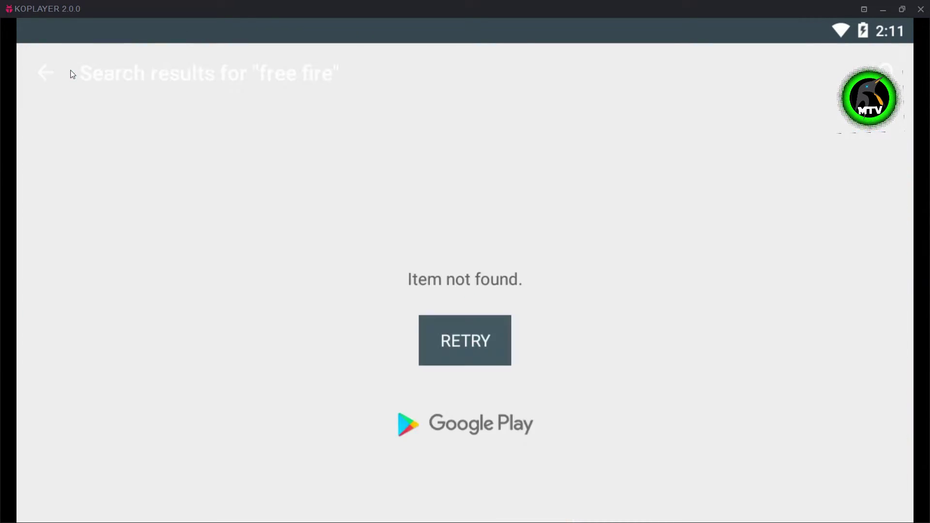
left_click(42, 76)
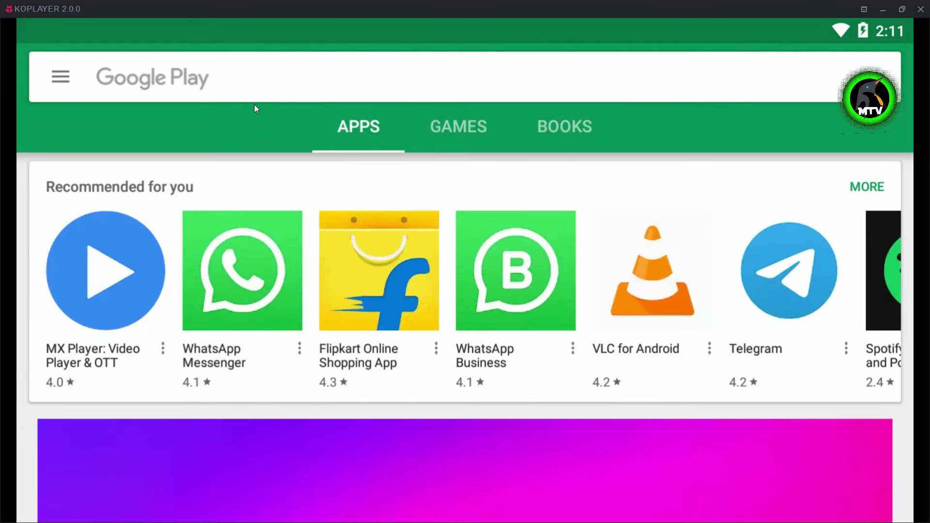
left_click(58, 78)
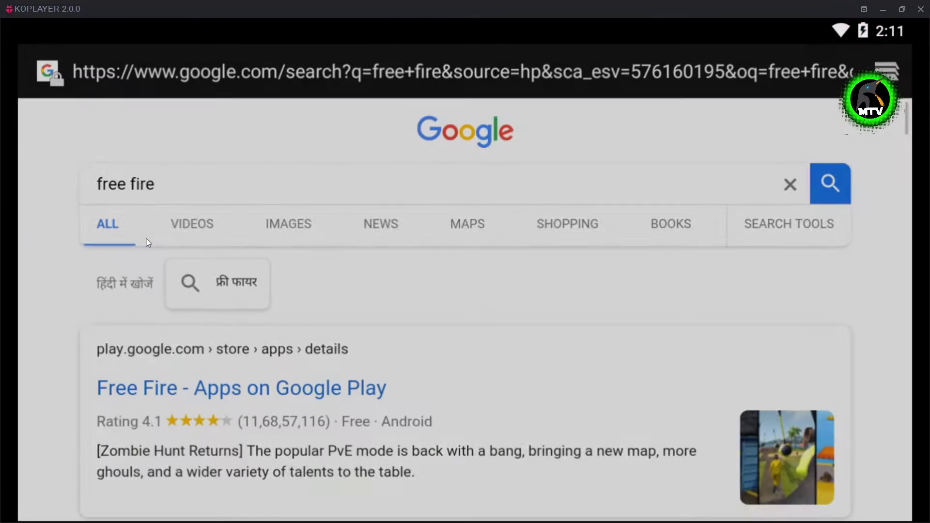
scroll(148, 242, "down", 5)
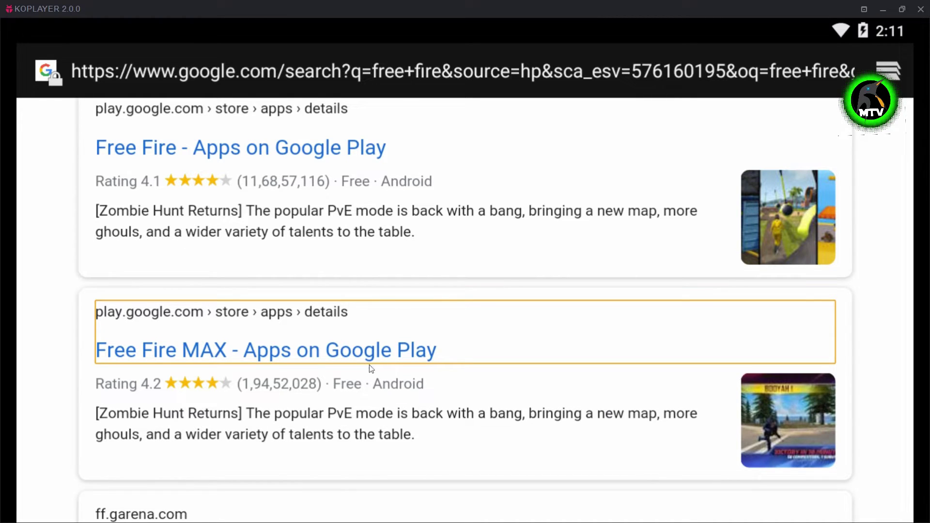
left_click(325, 353)
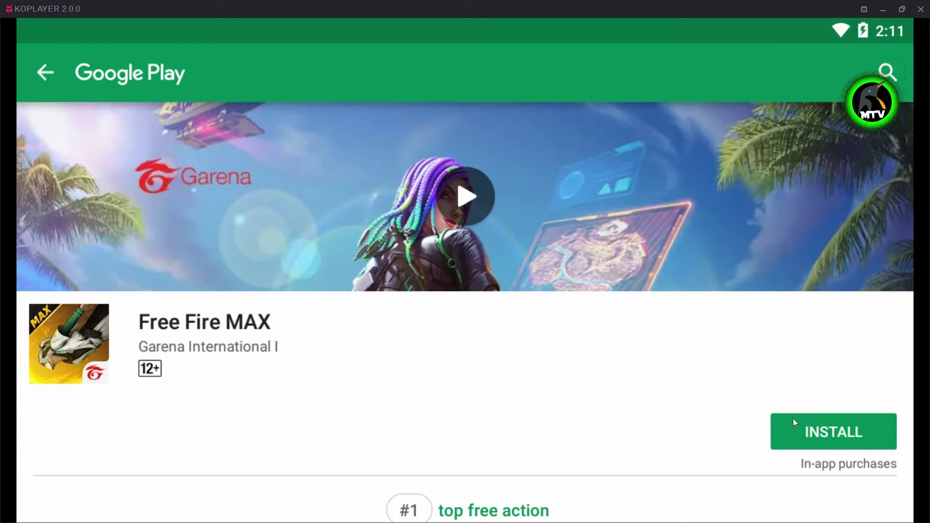
Install Free Fire MAX from Google Play with download over Wi-Fi only, dismissing the error and retrying once
left_click(800, 431)
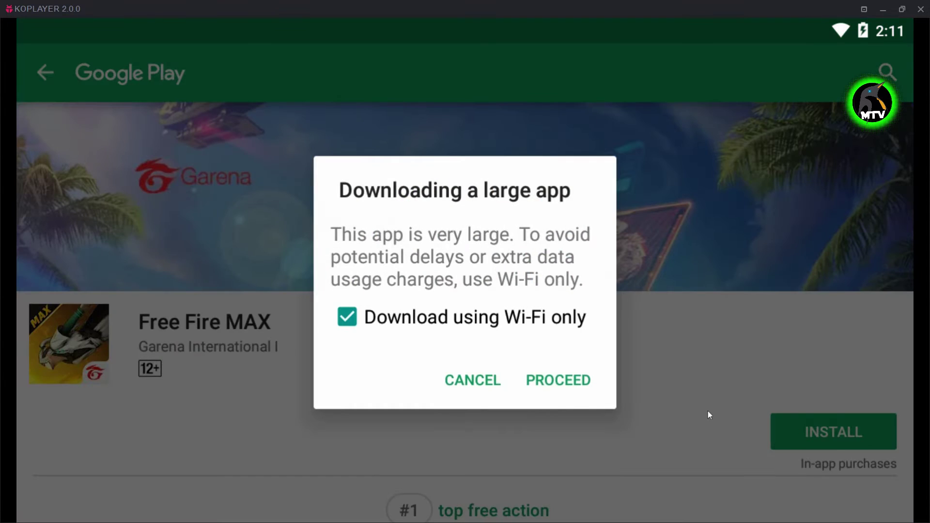
left_click(547, 379)
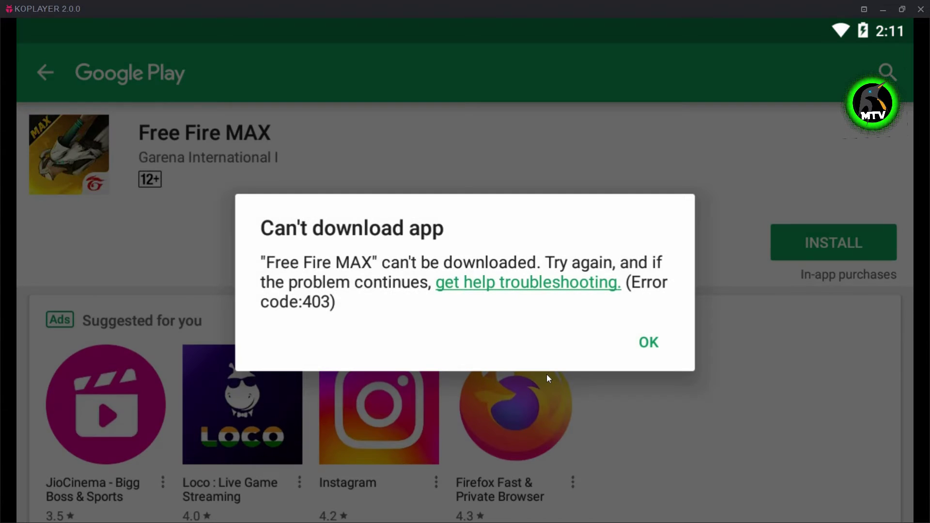
left_click(649, 340)
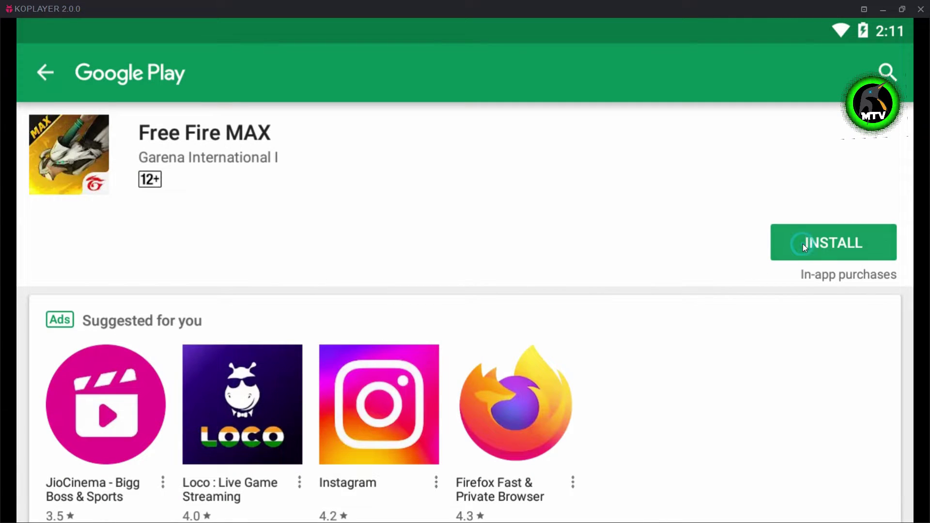
left_click(803, 242)
left_click(558, 380)
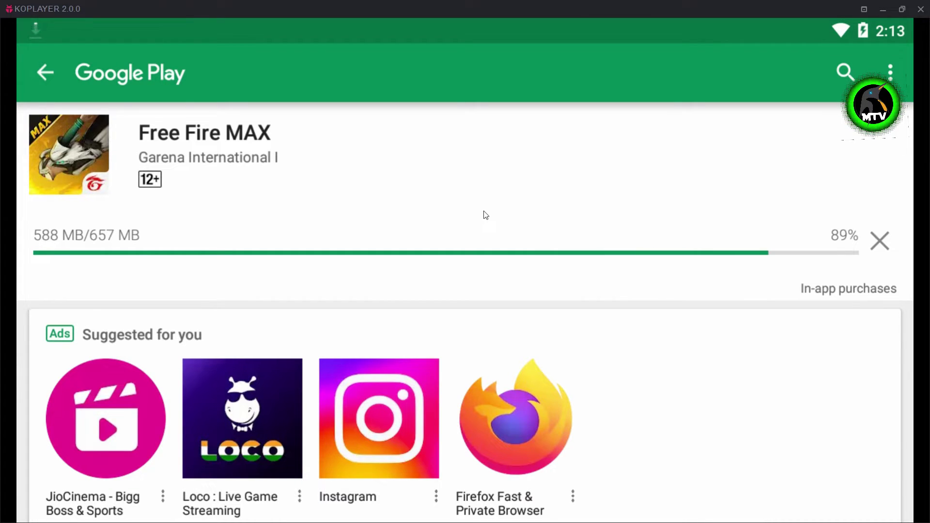
Launch Free Fire MAX, sign in as a guest and dismiss the notices to enter the tutorial match
left_click(843, 240)
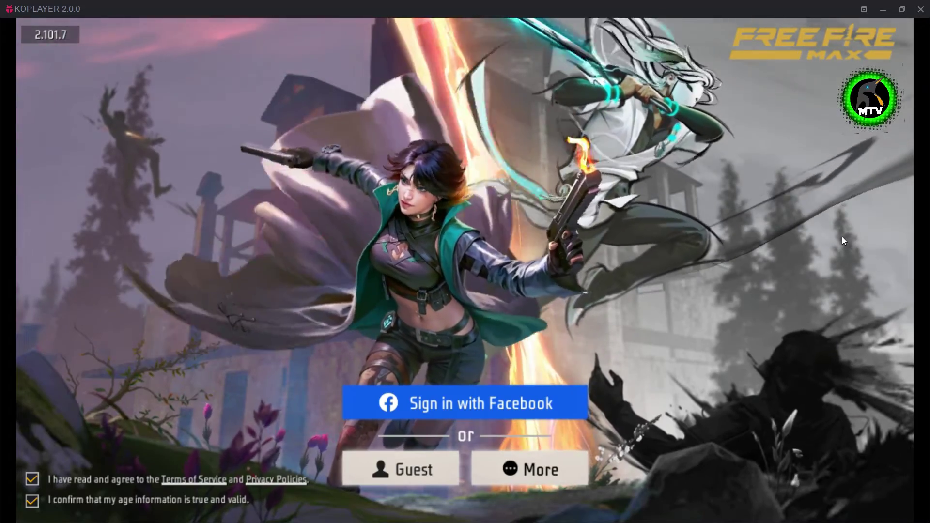
left_click(417, 473)
left_click(831, 429)
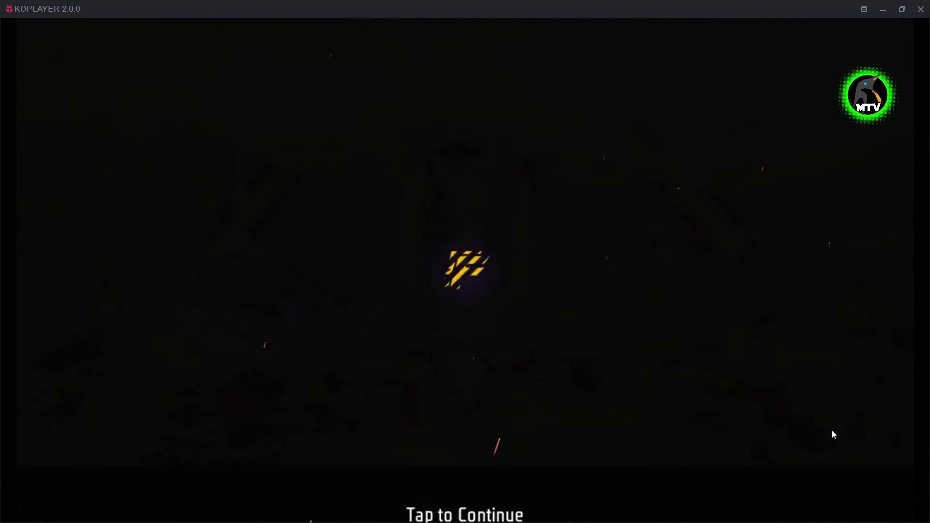
left_click(796, 338)
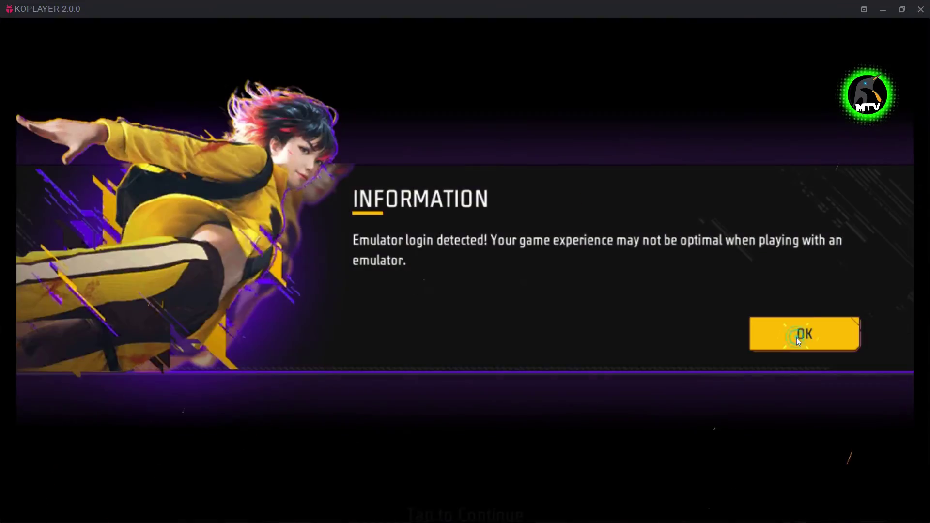
left_click(524, 383)
left_click(661, 379)
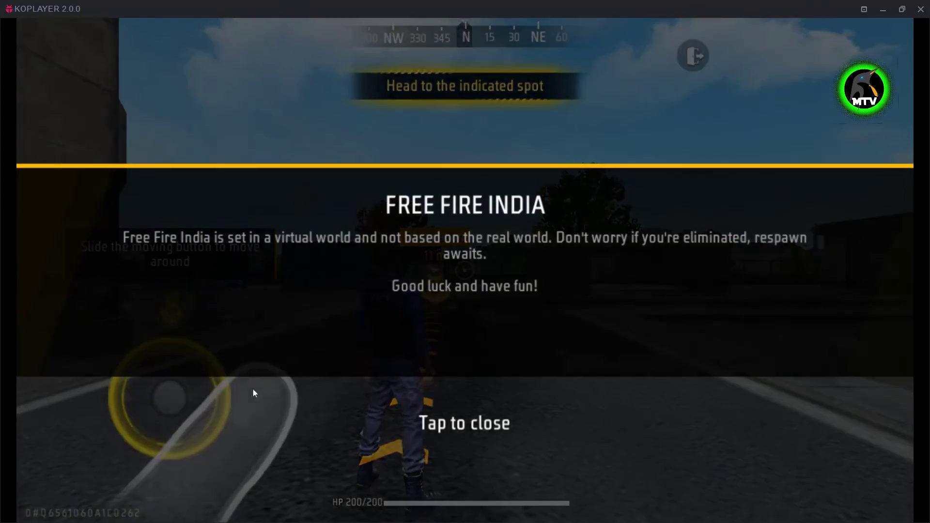
left_click(253, 393)
Run to the marked destination to pick up the weapon, and shoot the enemy beside the stone building
key("w")
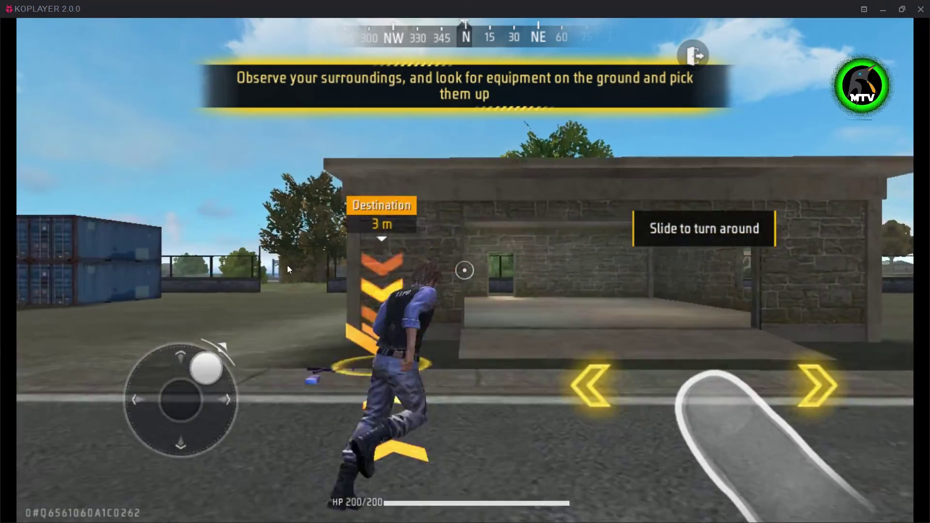
left_click(880, 205)
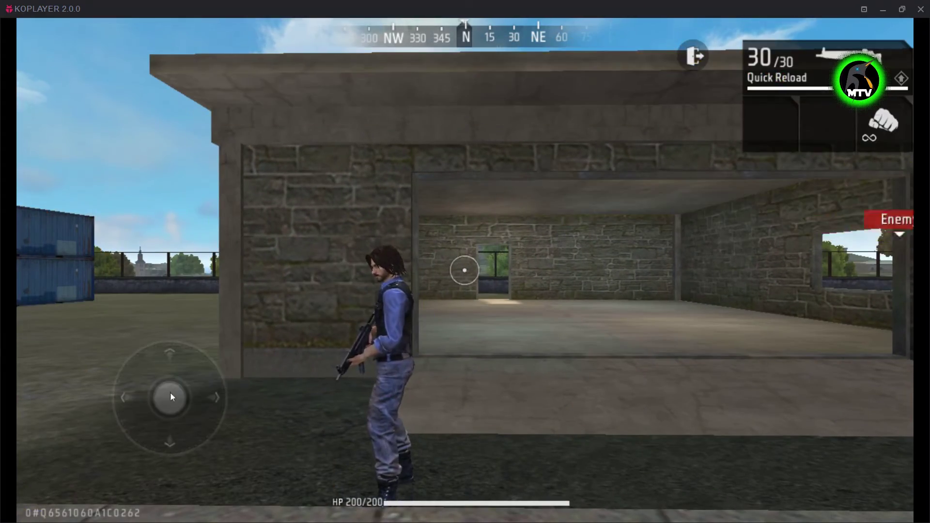
left_click_drag(170, 397, 299, 397)
left_click_drag(378, 390, 625, 349)
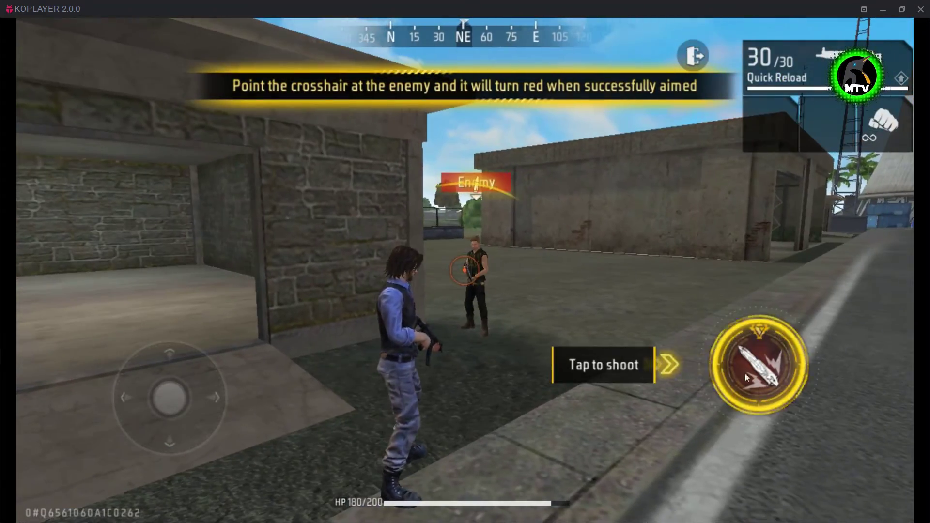
left_click(746, 377)
Loot the enemy's weapon at the glowing spot and shoot the enemies to assist the teammate
key("w")
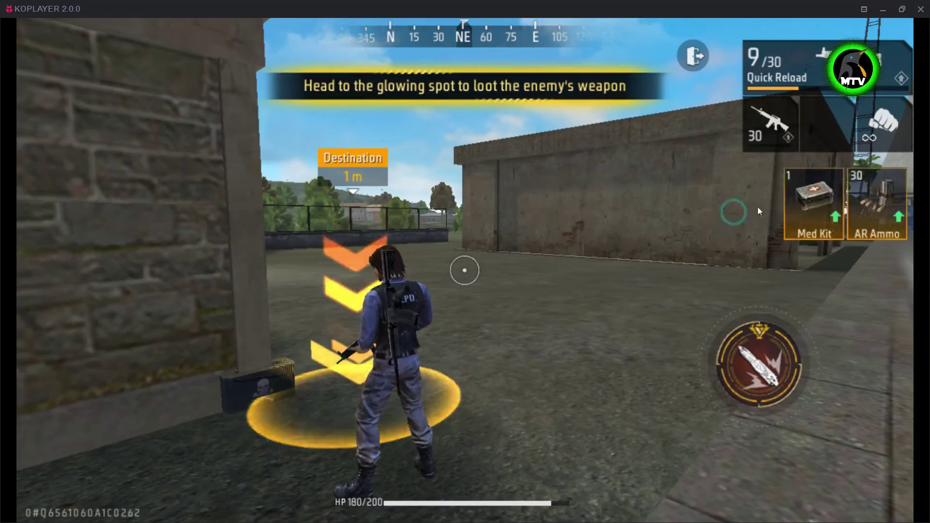
left_click(803, 74)
mouse_move(401, 311)
left_mouse_down()
mouse_move(755, 303)
mouse_move(808, 291)
left_mouse_up()
mouse_move(461, 307)
left_mouse_down()
mouse_move(492, 311)
mouse_move(474, 258)
left_mouse_up()
left_click(760, 366)
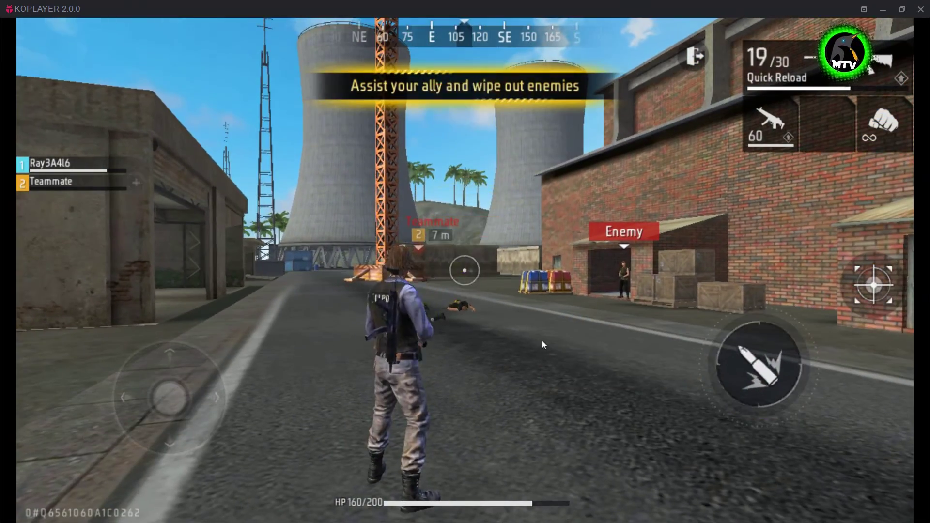
left_click_drag(542, 344, 637, 357)
left_click(745, 366)
Run to the downed teammate to help them up, and use a Med Kit to restore HP
mouse_move(387, 364)
left_mouse_down()
mouse_move(369, 366)
mouse_move(372, 289)
left_mouse_up()
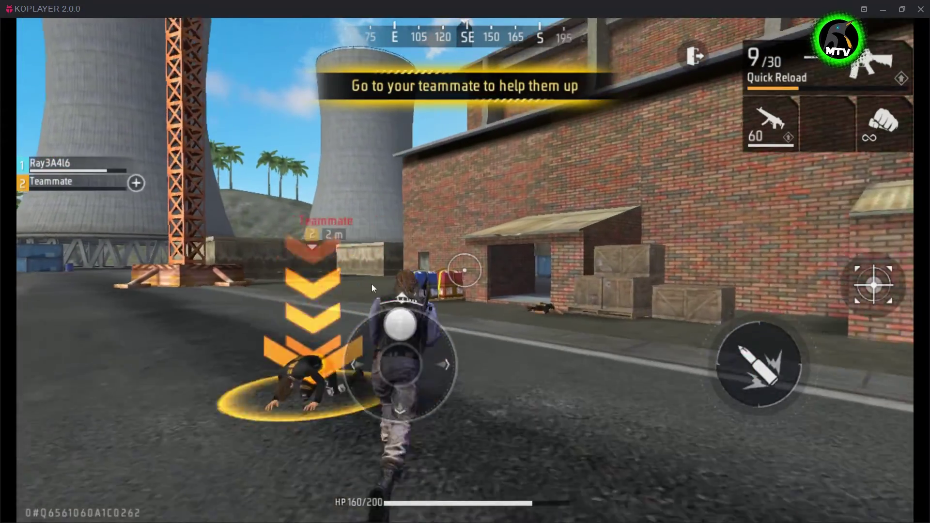
left_click(502, 318)
left_click(211, 484)
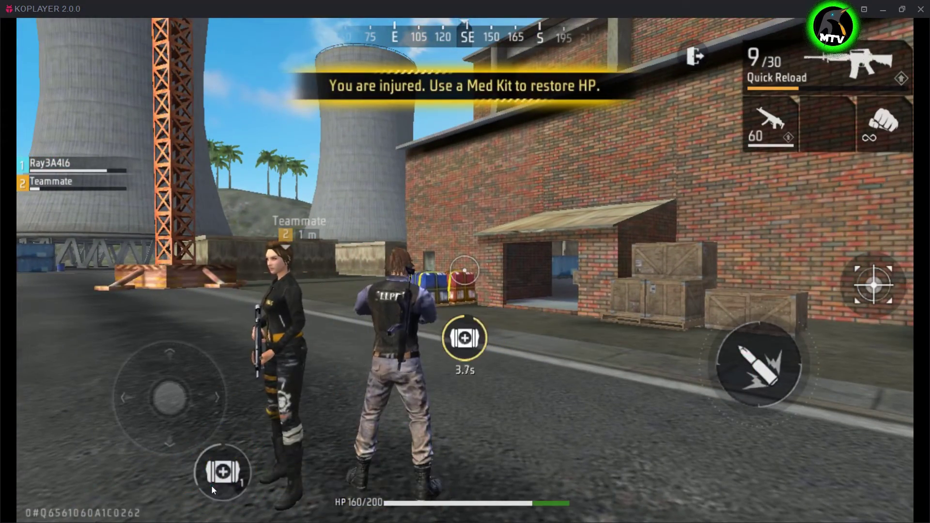
Aim at the remaining enemies near the crane and cooling towers and shoot them all
left_click(764, 352)
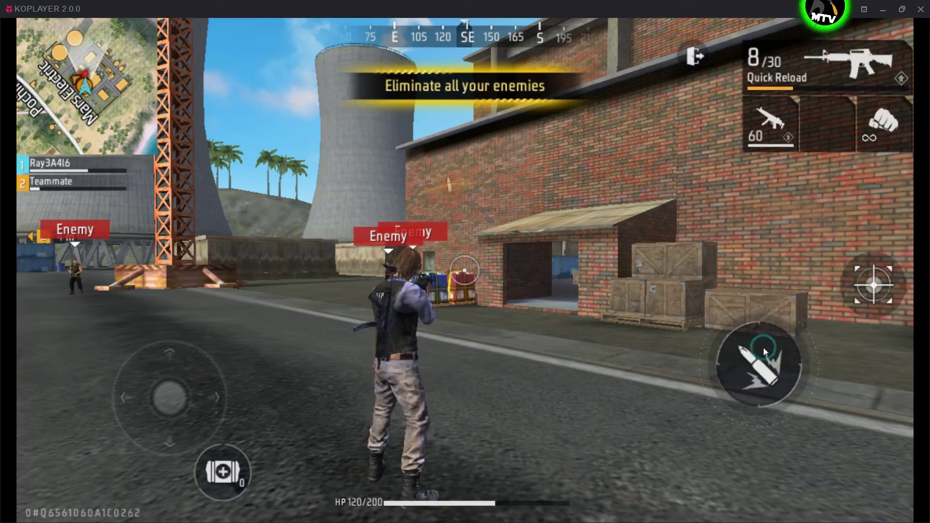
mouse_move(394, 349)
left_mouse_down()
mouse_move(455, 310)
mouse_move(385, 316)
left_mouse_up()
left_click(777, 374)
left_click(758, 363)
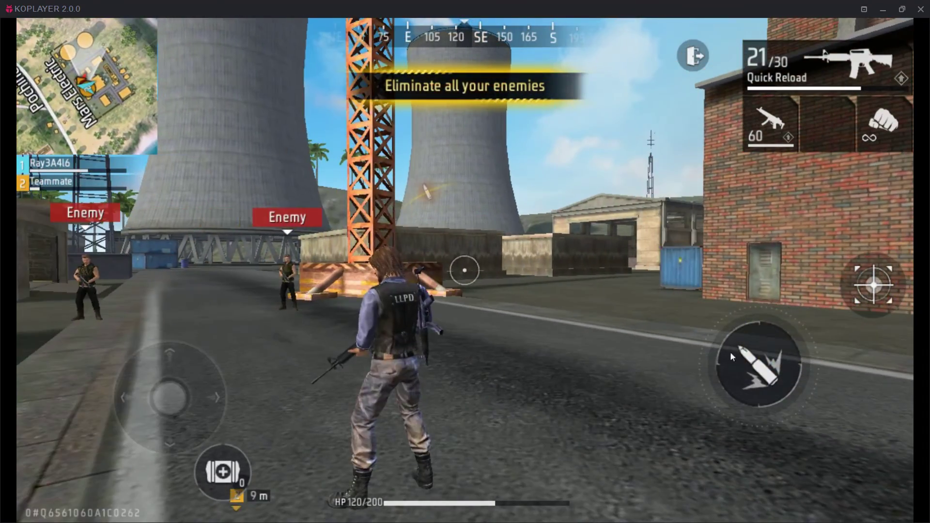
left_click_drag(731, 357, 521, 280)
left_click(757, 363)
left_click(758, 363)
left_click_drag(426, 286, 347, 274)
left_click(758, 363)
left_click(758, 363)
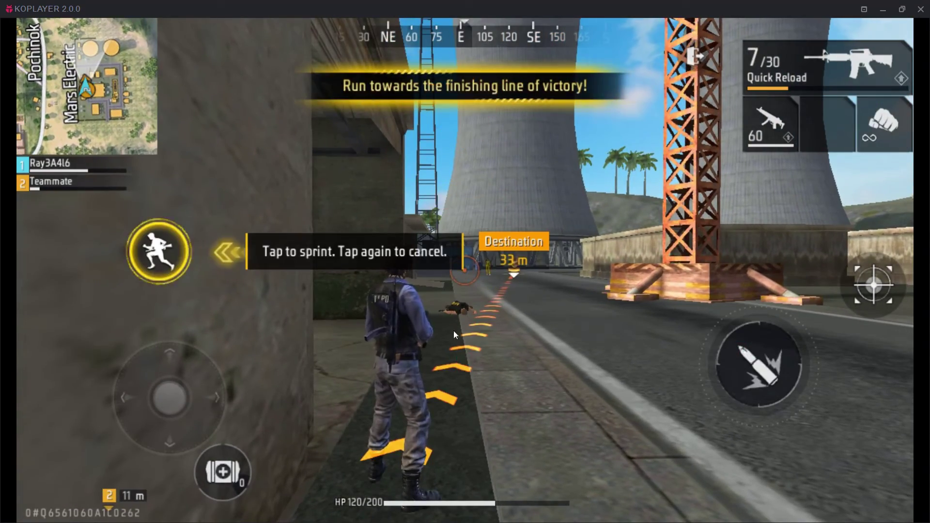
Sprint to the finishing line of the tutorial match and continue past the victory screen
left_click(158, 252)
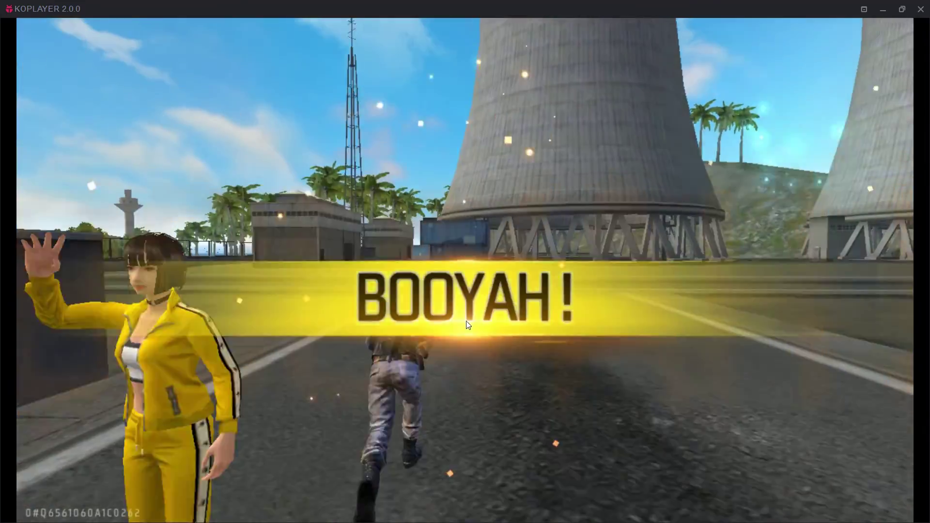
left_click(684, 390)
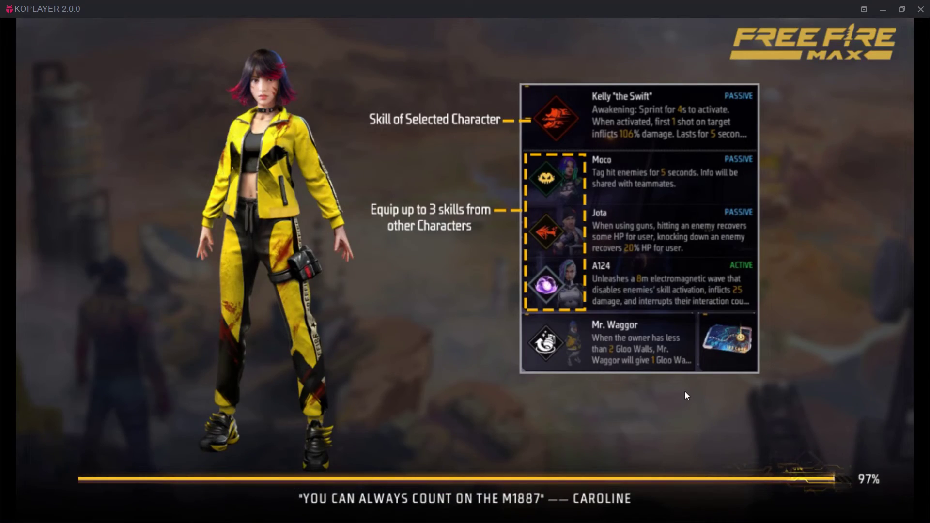